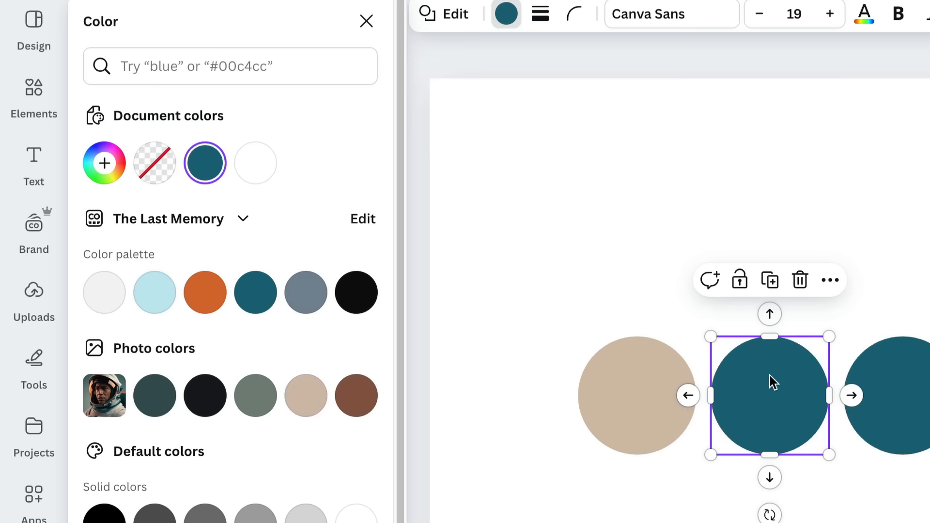
Step: Fill the middle circle with the grey-green photo color #7a8680 and the third circle with the dark teal photo color
{"action": "left_click", "coordinate": [255, 398]}
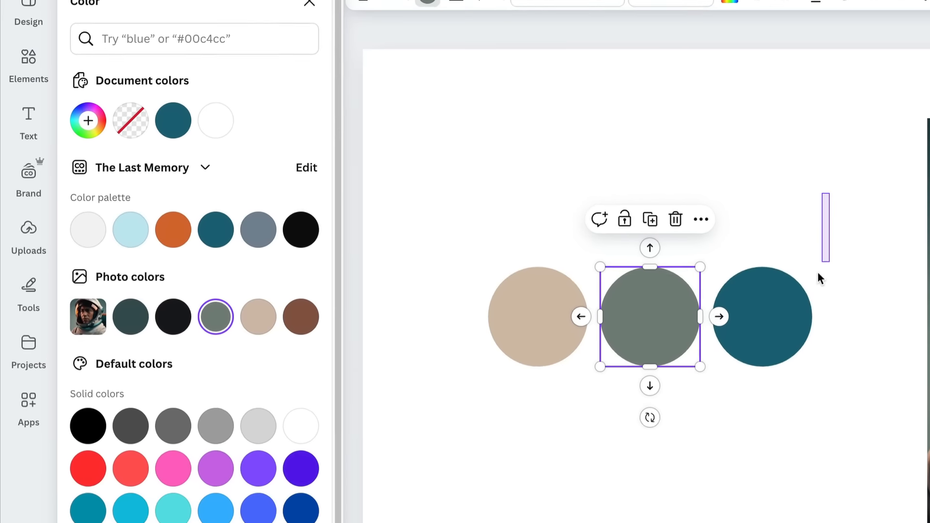
{"action": "left_click", "coordinate": [888, 411]}
{"action": "left_click", "coordinate": [127, 304]}
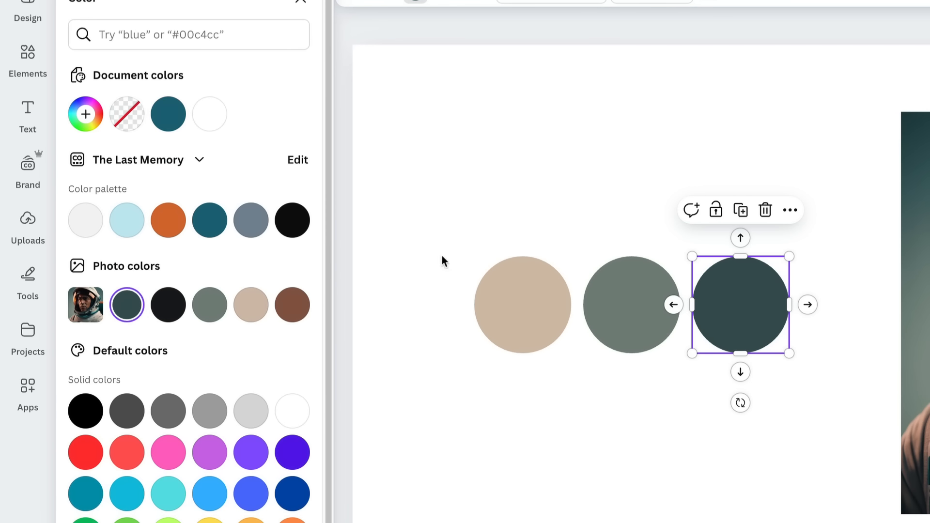
{"action": "left_click", "coordinate": [599, 182]}
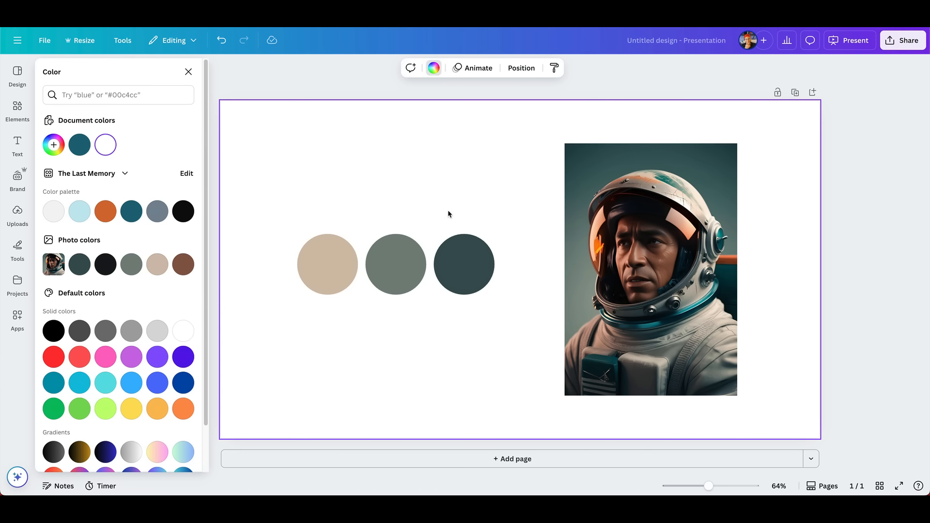
Step: Recolor the middle circle with the orange sampled from the astronaut's helmet visor in the photo
{"action": "left_click", "coordinate": [318, 242]}
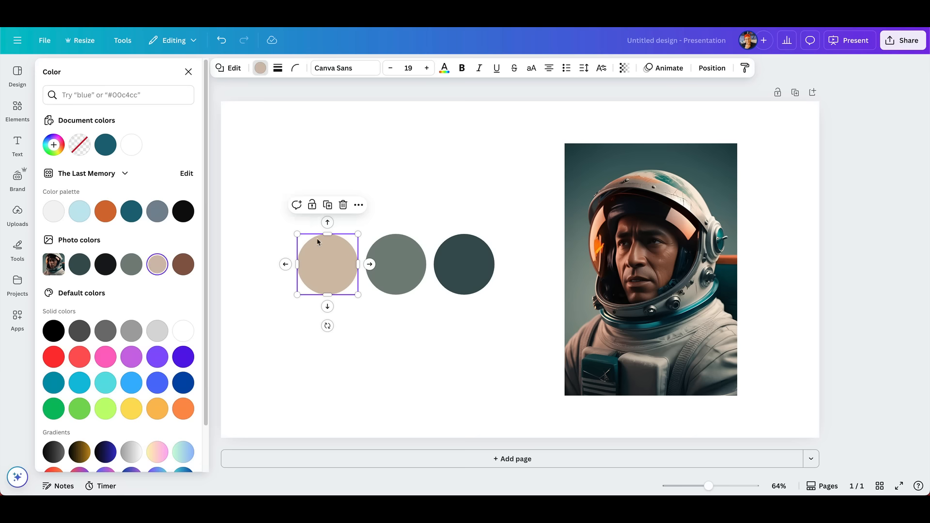
{"action": "left_click", "coordinate": [394, 257]}
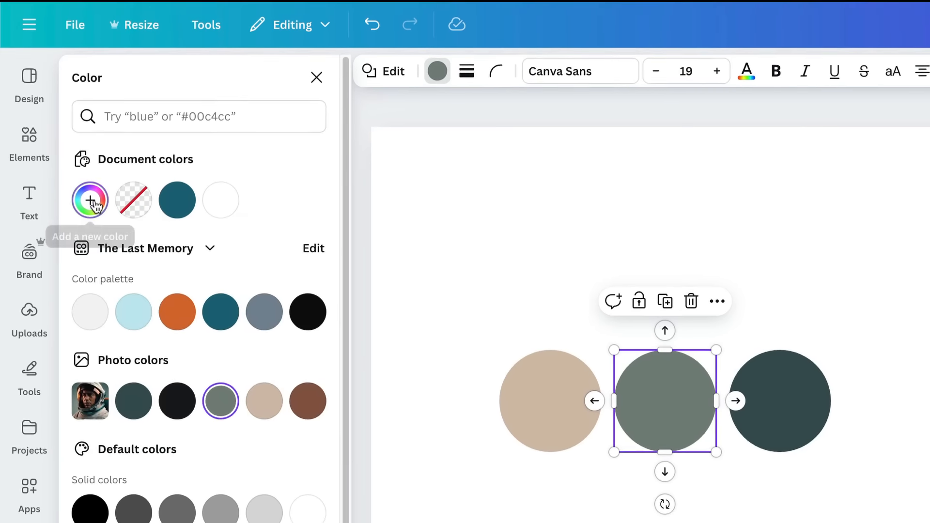
{"action": "left_click", "coordinate": [53, 145]}
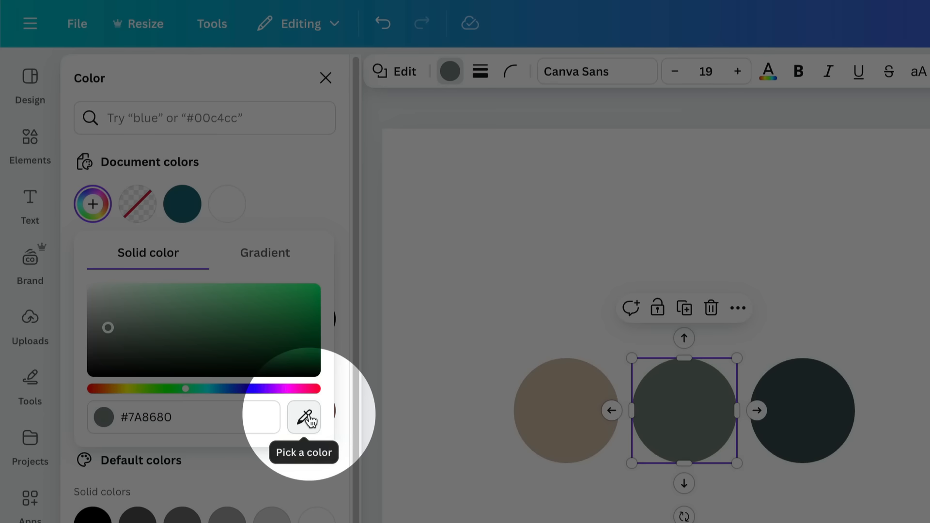
{"action": "left_click", "coordinate": [306, 418]}
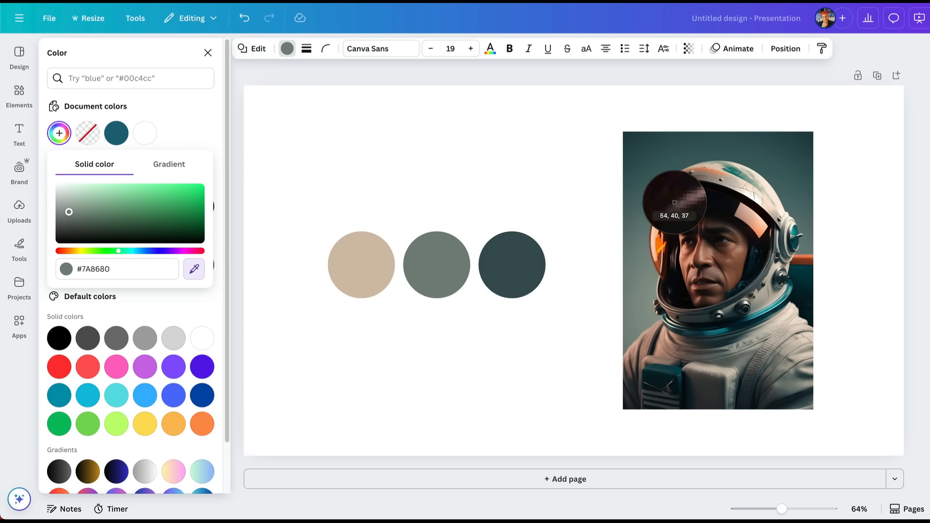
{"action": "left_click", "coordinate": [654, 240]}
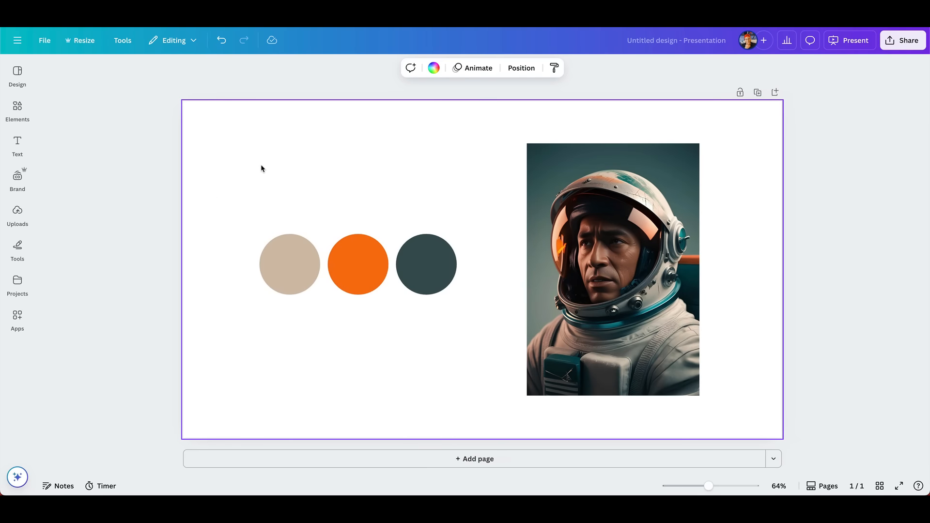
Step: Copy the beige circle's hex code #D4BFAE and try adding it as a new color in The Last Memory brand palette
{"action": "left_click_drag", "start_coordinate": [261, 165], "coordinate": [292, 277]}
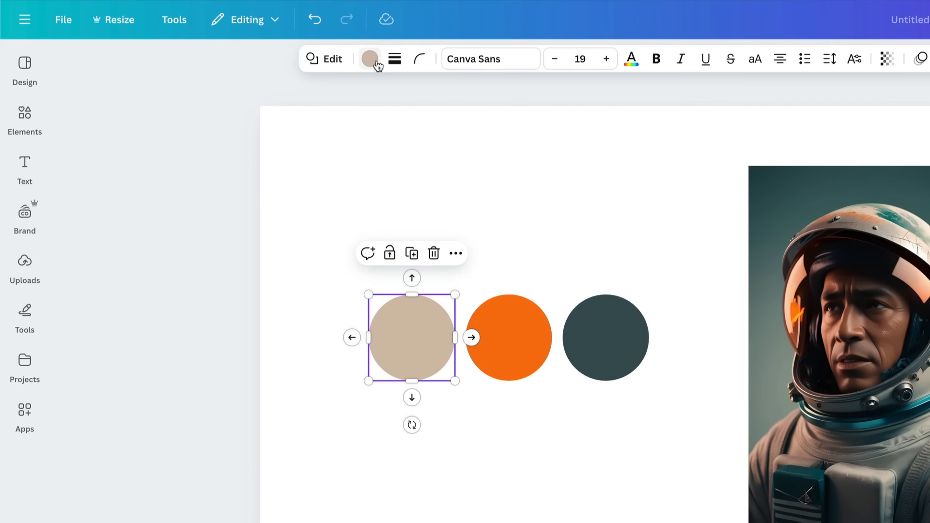
{"action": "left_click", "coordinate": [260, 68]}
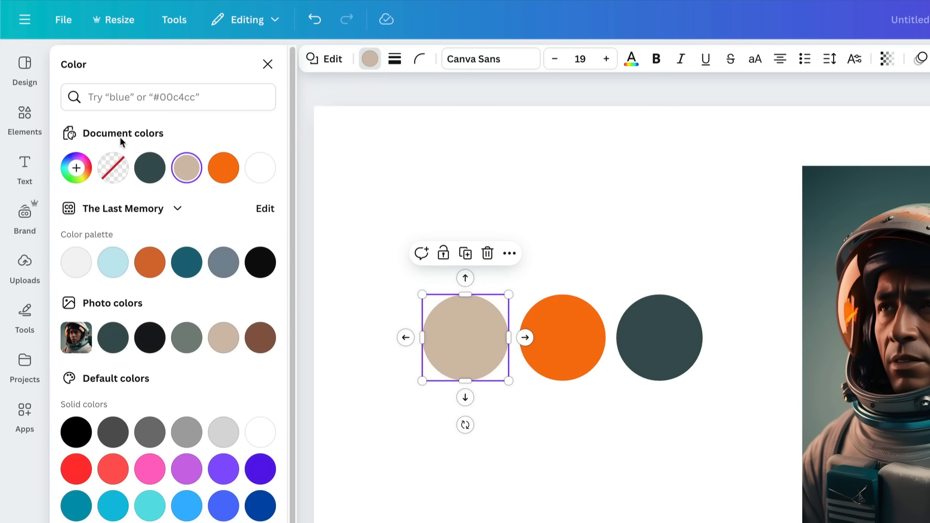
{"action": "left_click", "coordinate": [76, 170]}
{"action": "left_click", "coordinate": [153, 347]}
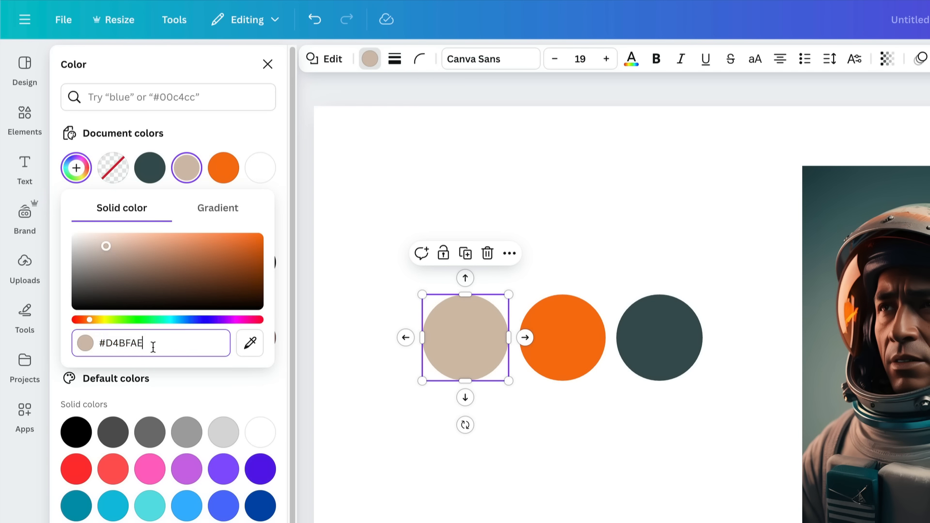
{"action": "left_click_drag", "start_coordinate": [153, 347], "coordinate": [99, 343]}
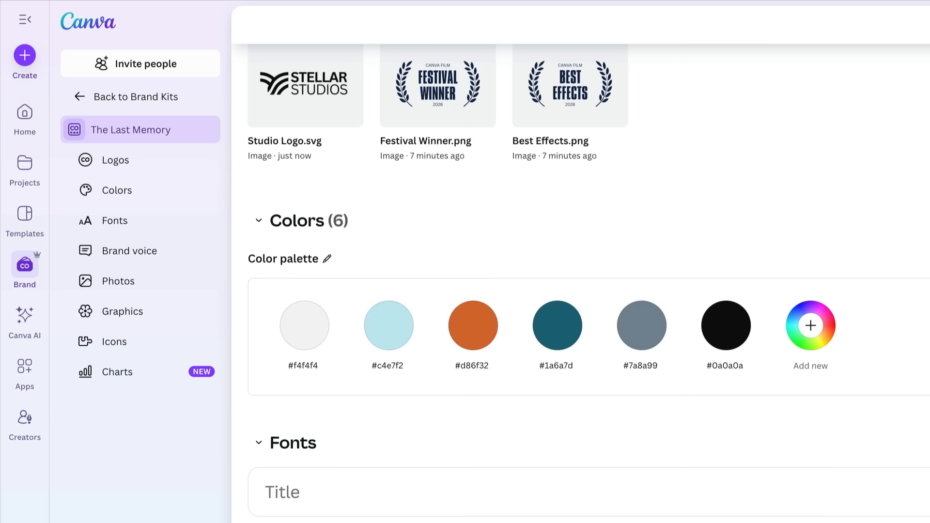
{"action": "left_click", "coordinate": [810, 325]}
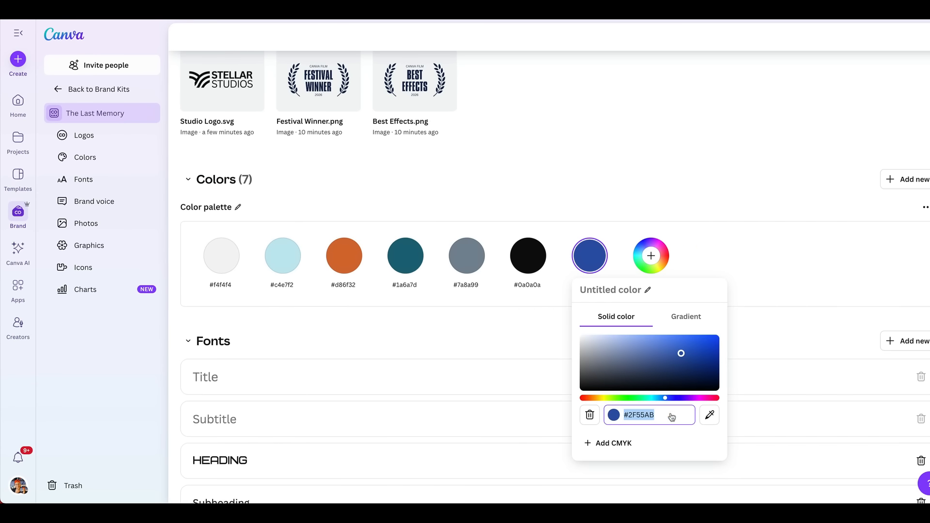
{"action": "key", "text": "ctrl+v"}
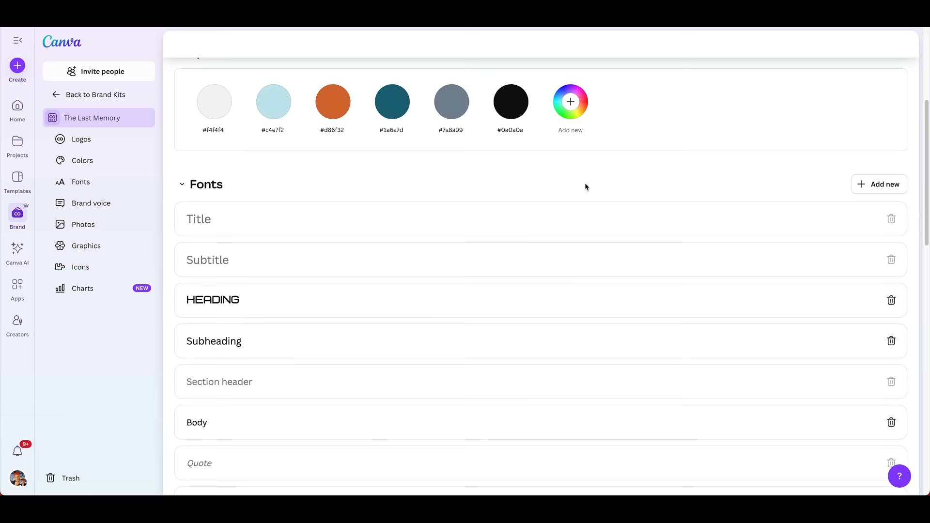
Step: Open the font choices for the brand kit's Heading style and search them for "sci-fi"
{"action": "scroll", "coordinate": [585, 182], "scroll_direction": "down", "scroll_amount": 2}
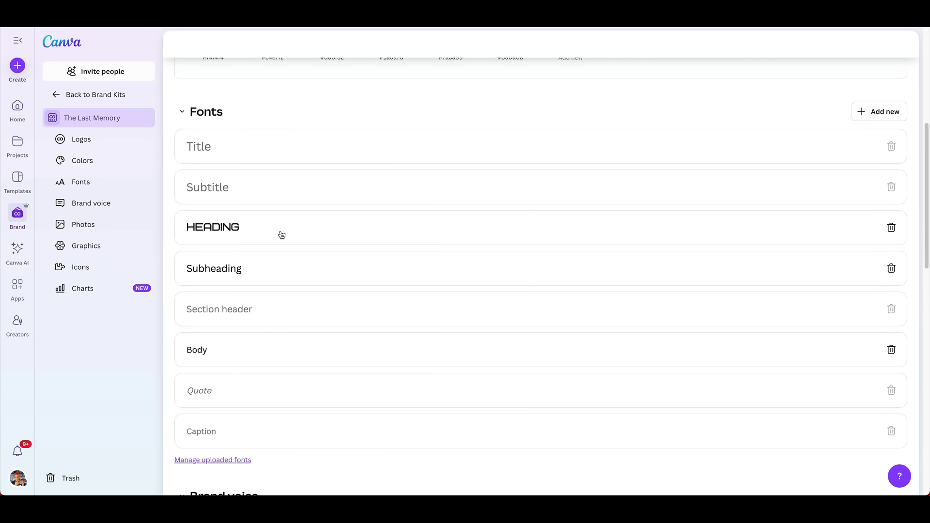
{"action": "scroll", "coordinate": [287, 237], "scroll_direction": "down", "scroll_amount": 1}
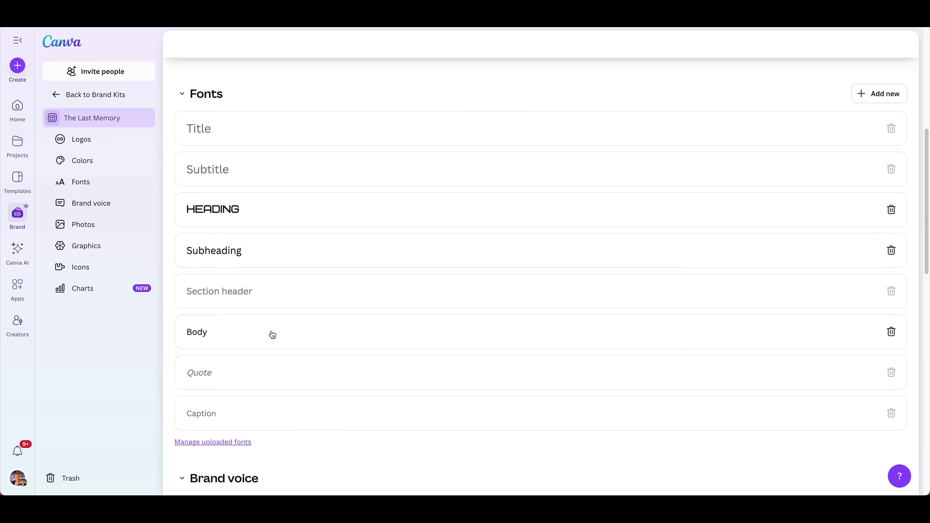
{"action": "scroll", "coordinate": [271, 333], "scroll_direction": "up", "scroll_amount": 1}
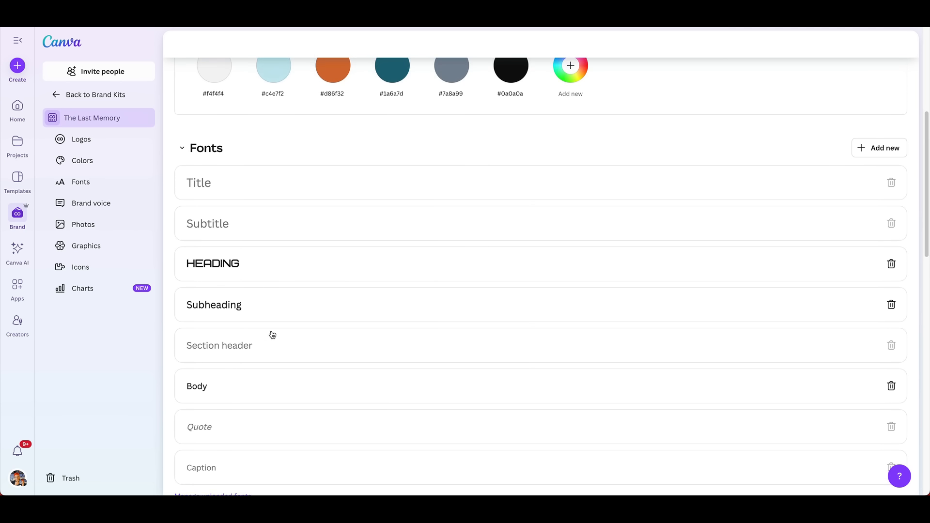
{"action": "left_click", "coordinate": [252, 268]}
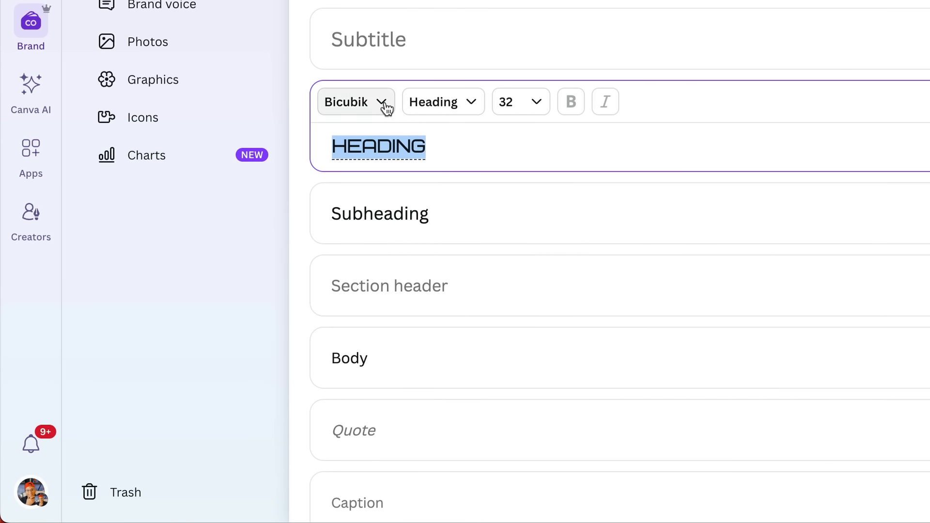
{"action": "left_click", "coordinate": [382, 104]}
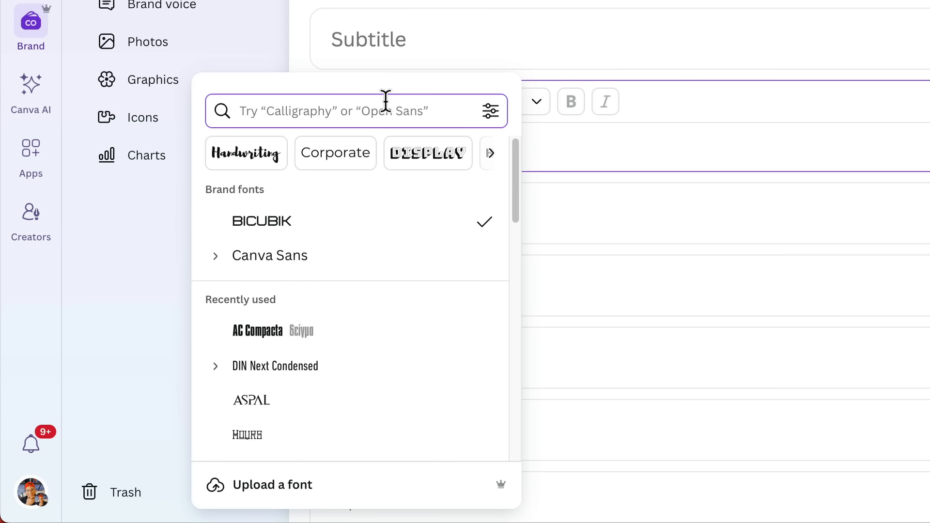
{"action": "scroll", "coordinate": [394, 220], "scroll_direction": "down", "scroll_amount": 5}
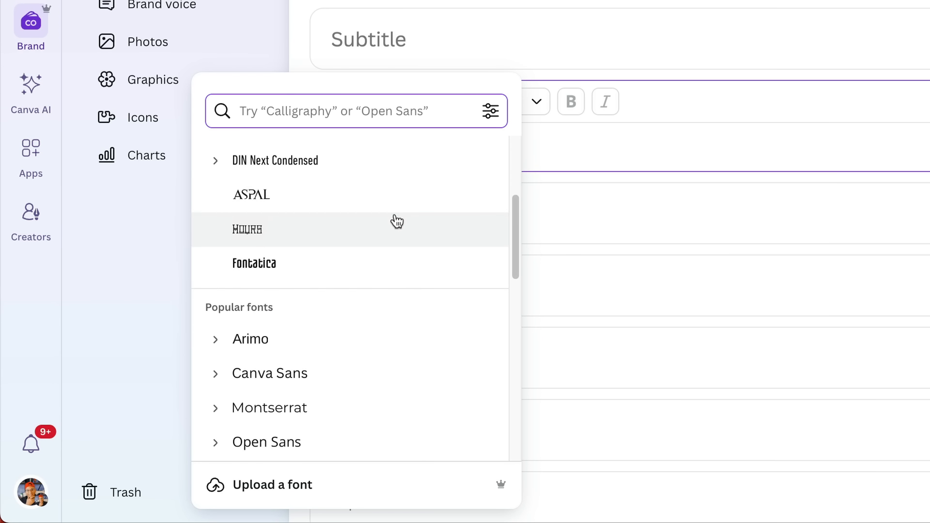
{"action": "scroll", "coordinate": [410, 250], "scroll_direction": "down", "scroll_amount": 5}
{"action": "scroll", "coordinate": [409, 249], "scroll_direction": "up", "scroll_amount": 10}
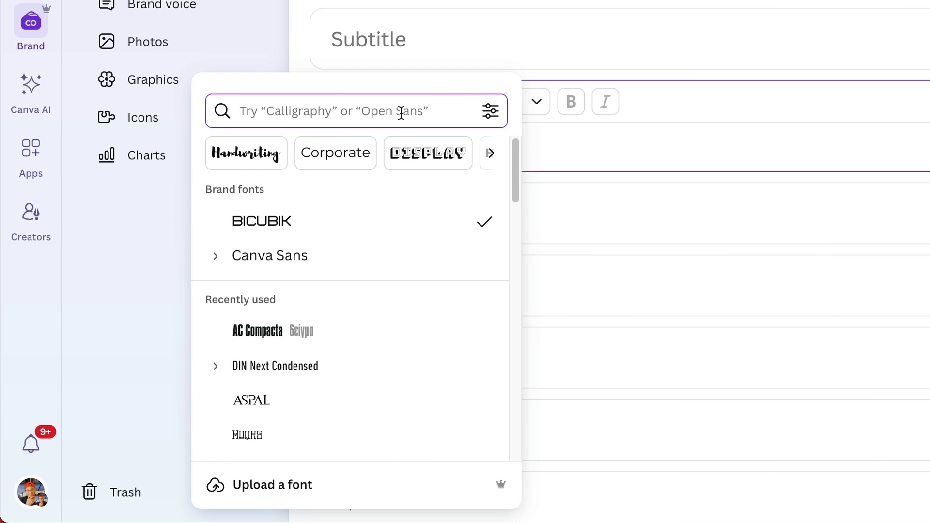
{"action": "type", "text": "sci"}
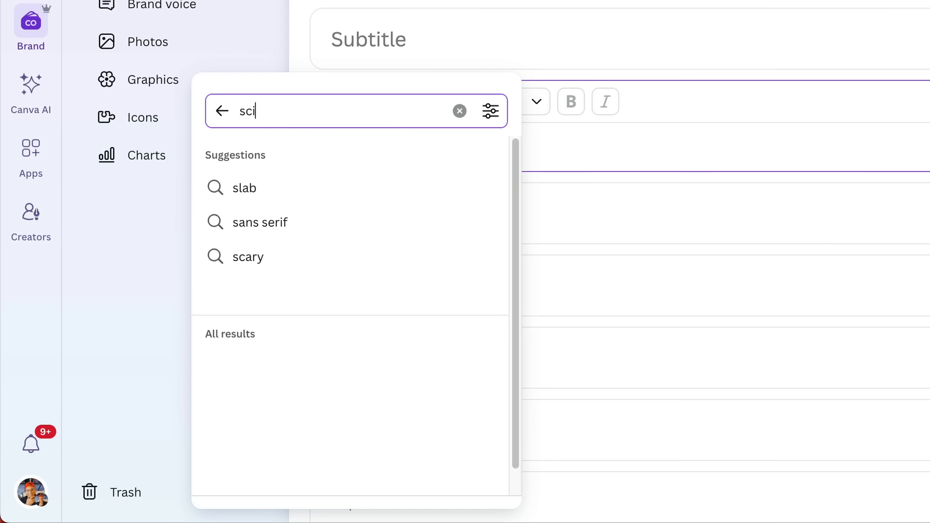
{"action": "type", "text": "-fi"}
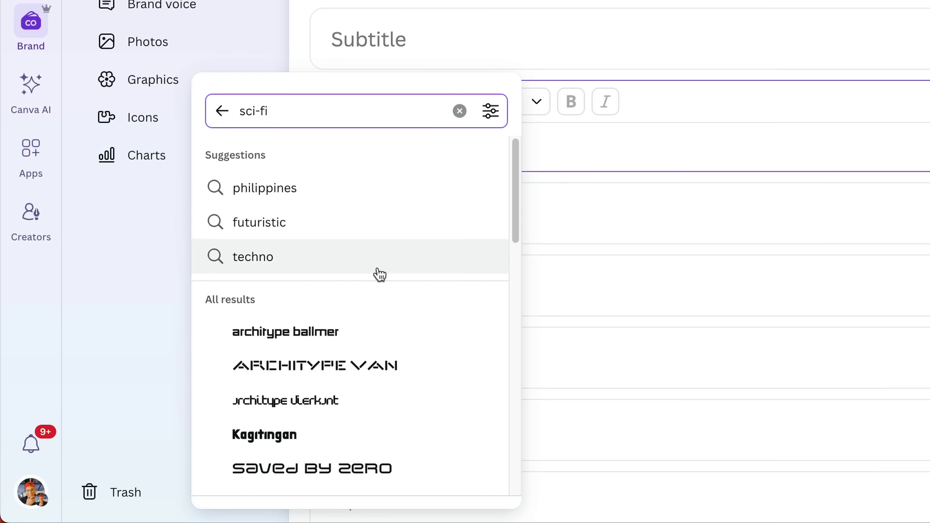
{"action": "scroll", "coordinate": [386, 312], "scroll_direction": "down", "scroll_amount": 5}
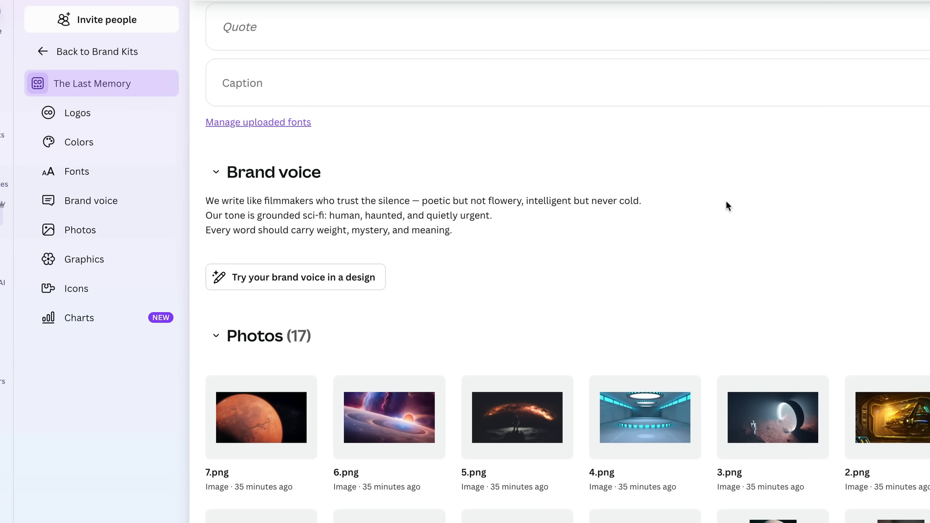
Step: Review the brand voice, photos and graphics stored in The Last Memory brand kit
{"action": "scroll", "coordinate": [724, 207], "scroll_direction": "down", "scroll_amount": 4}
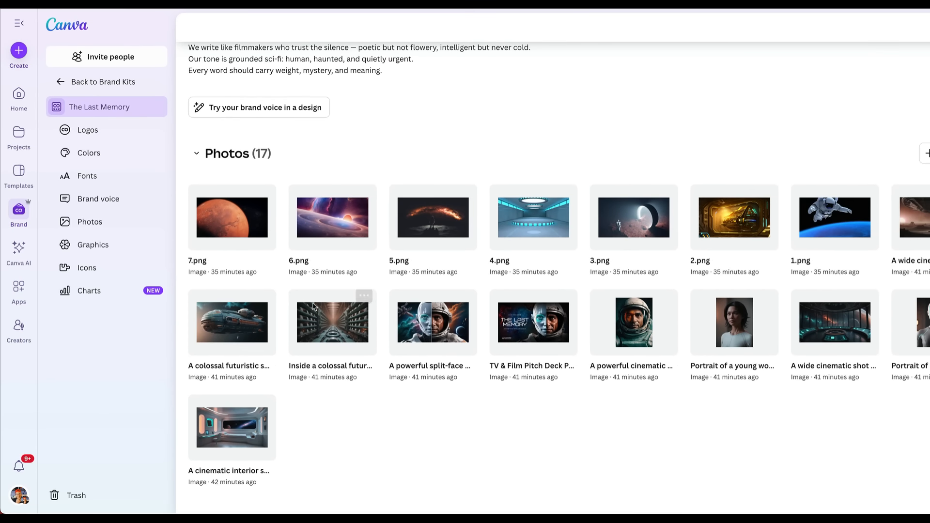
{"action": "scroll", "coordinate": [287, 291], "scroll_direction": "down", "scroll_amount": 1}
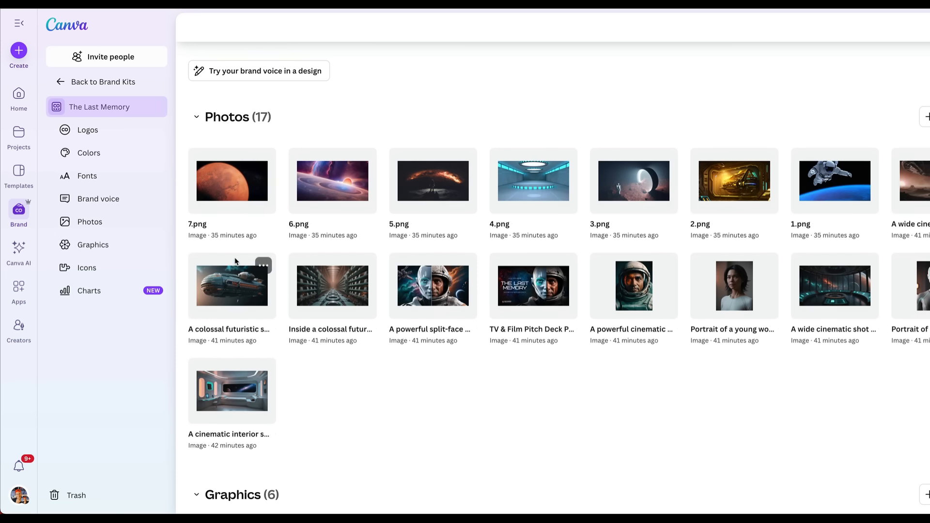
{"action": "scroll", "coordinate": [274, 275], "scroll_direction": "down", "scroll_amount": 4}
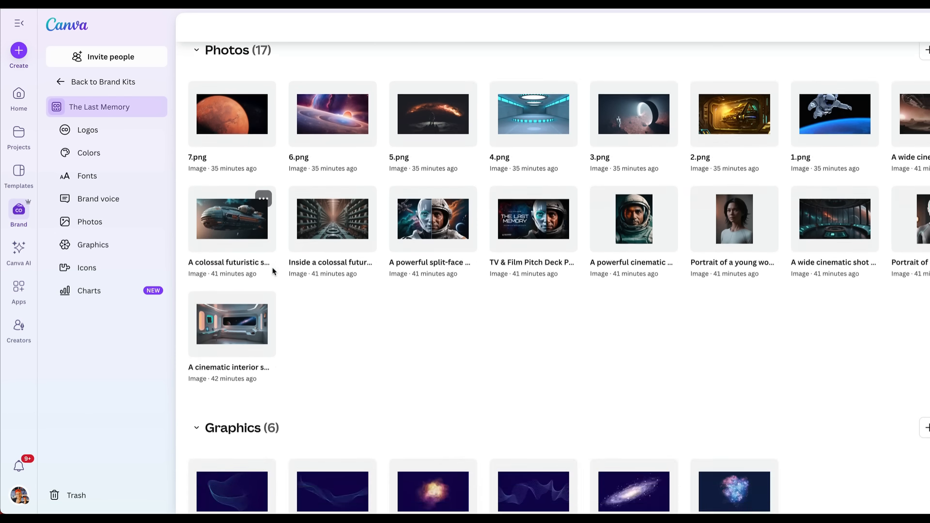
{"action": "scroll", "coordinate": [274, 275], "scroll_direction": "down", "scroll_amount": 2}
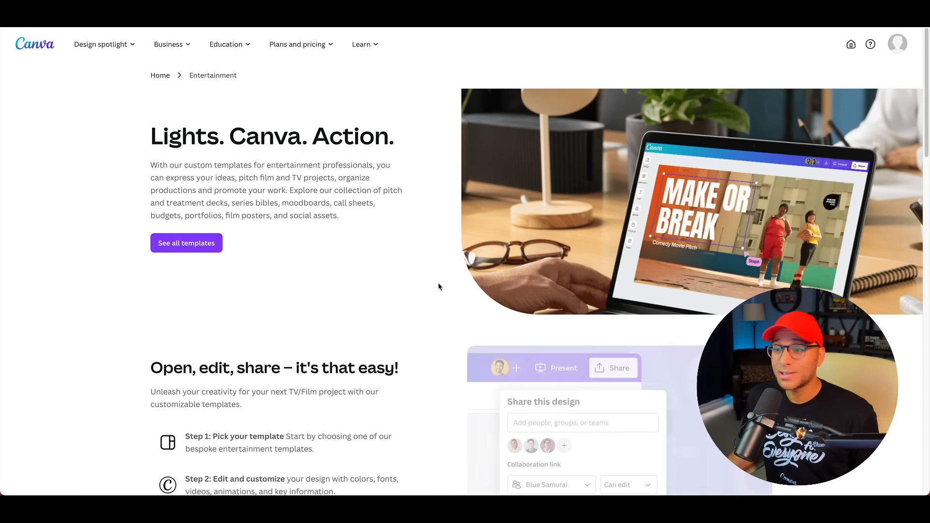
Step: Browse the TV and film templates page and open the "Make or Break" pitch deck template
{"action": "scroll", "coordinate": [438, 282], "scroll_direction": "down", "scroll_amount": 2}
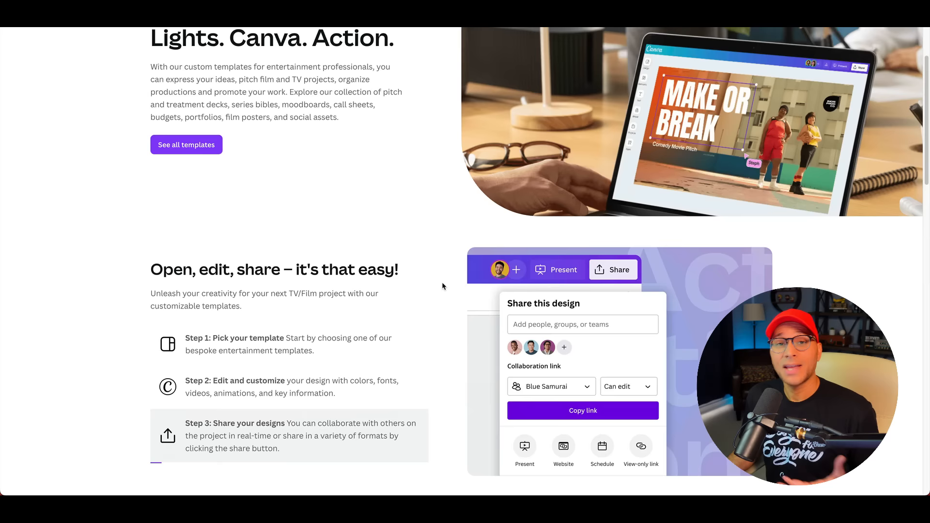
{"action": "scroll", "coordinate": [442, 285], "scroll_direction": "down", "scroll_amount": 10}
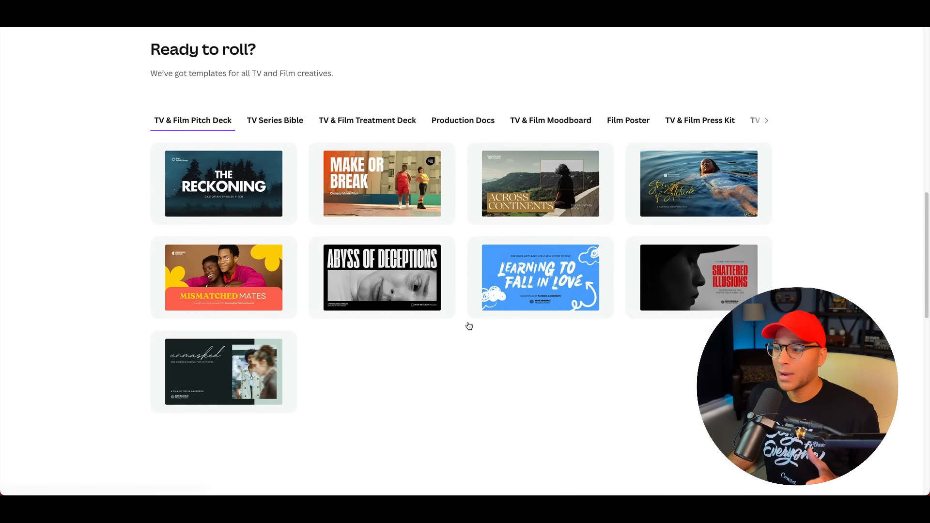
{"action": "scroll", "coordinate": [469, 325], "scroll_direction": "up", "scroll_amount": 1}
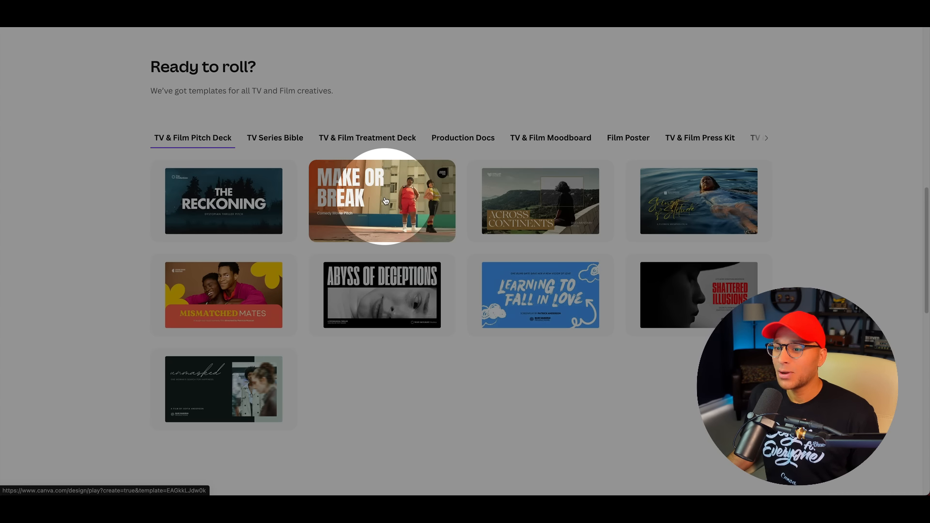
{"action": "left_click", "coordinate": [385, 201]}
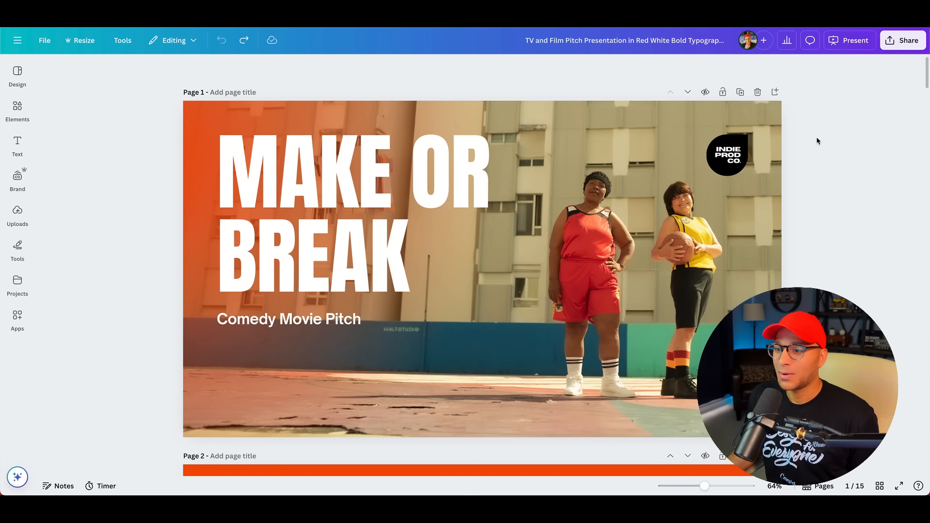
Step: Look through the pitch deck's slides from the cover to the characters section
{"action": "scroll", "coordinate": [812, 164], "scroll_direction": "down", "scroll_amount": 5}
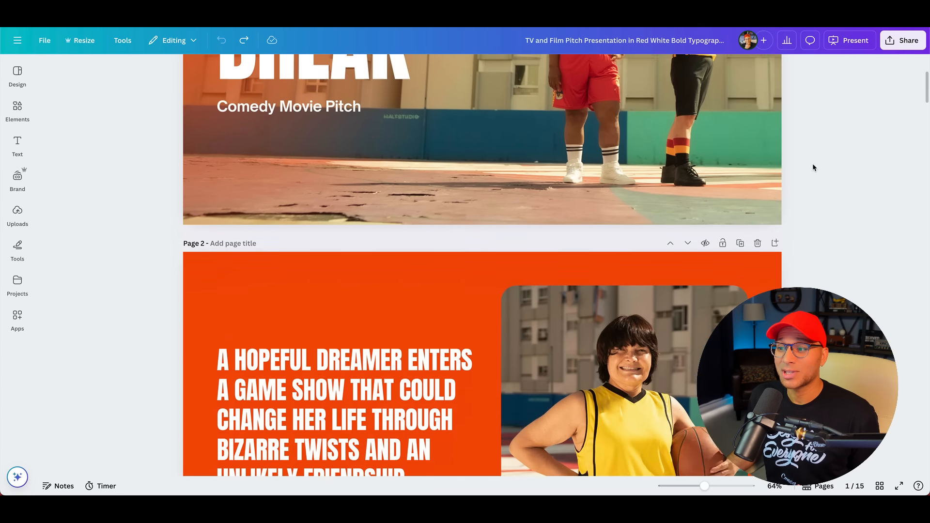
{"action": "scroll", "coordinate": [812, 167], "scroll_direction": "down", "scroll_amount": 14}
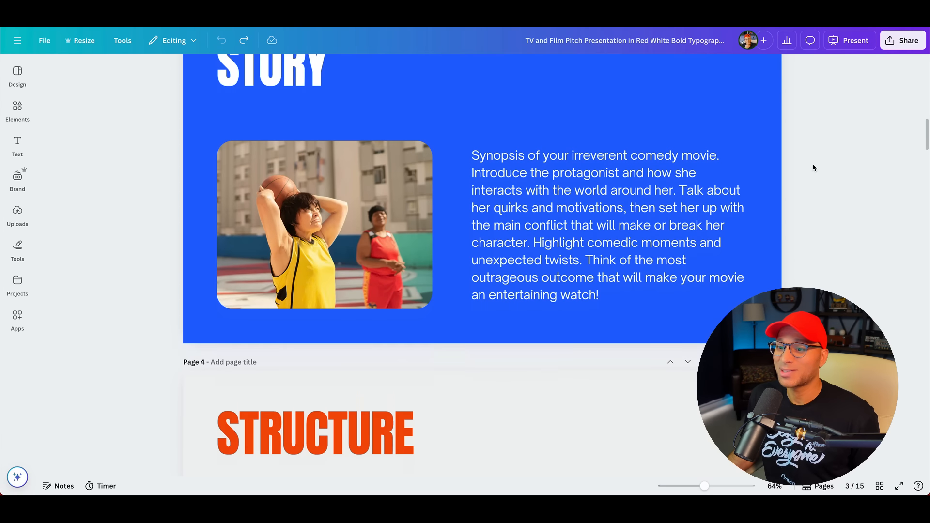
{"action": "scroll", "coordinate": [812, 167], "scroll_direction": "down", "scroll_amount": 10}
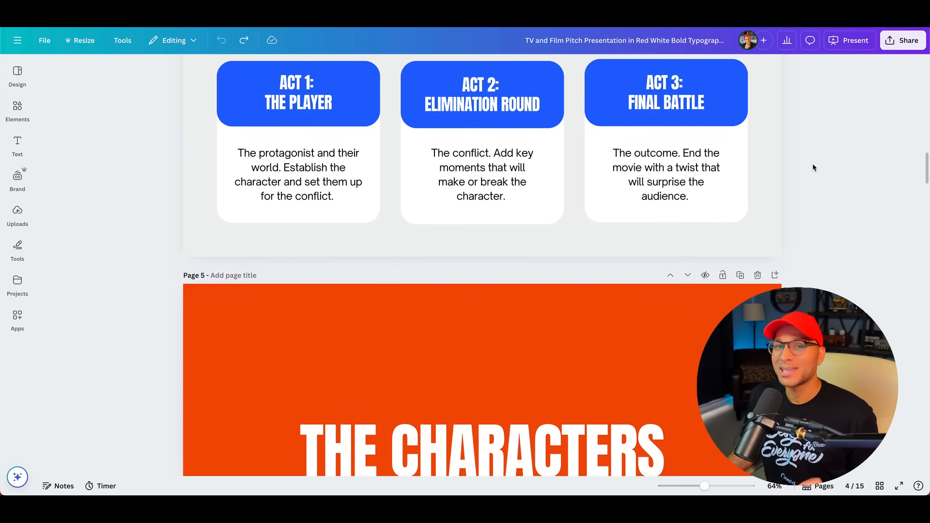
{"action": "scroll", "coordinate": [812, 164], "scroll_direction": "down", "scroll_amount": 10}
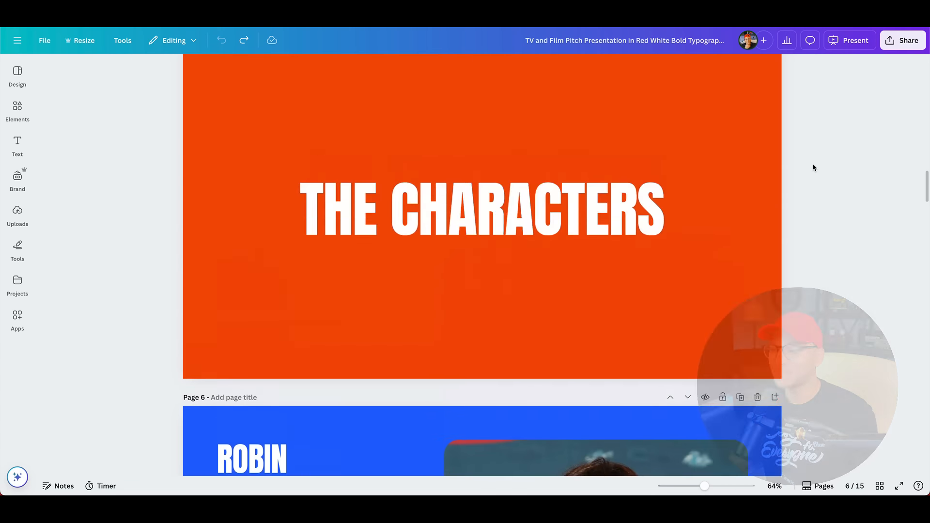
Step: Return to the cover page and show the style options of The Last Memory brand kit
{"action": "scroll", "coordinate": [812, 164], "scroll_direction": "up", "scroll_amount": 20}
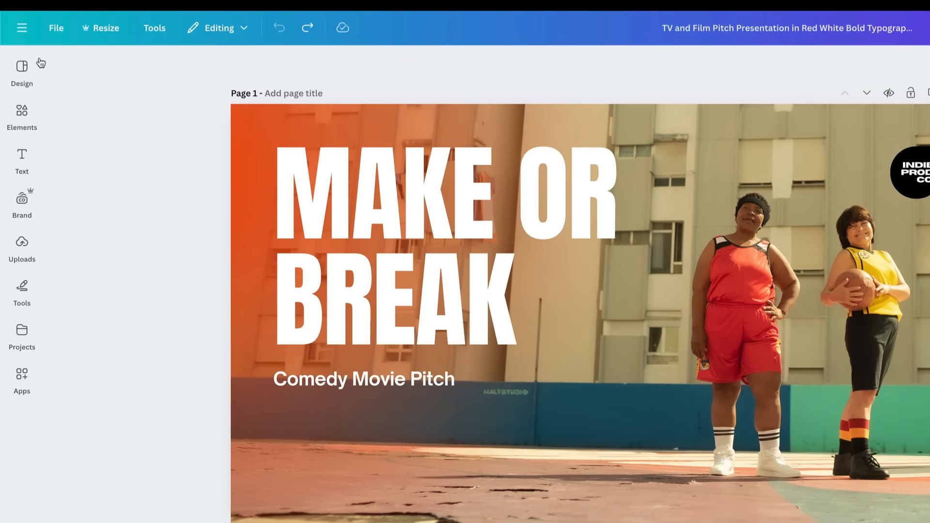
{"action": "left_click", "coordinate": [18, 74]}
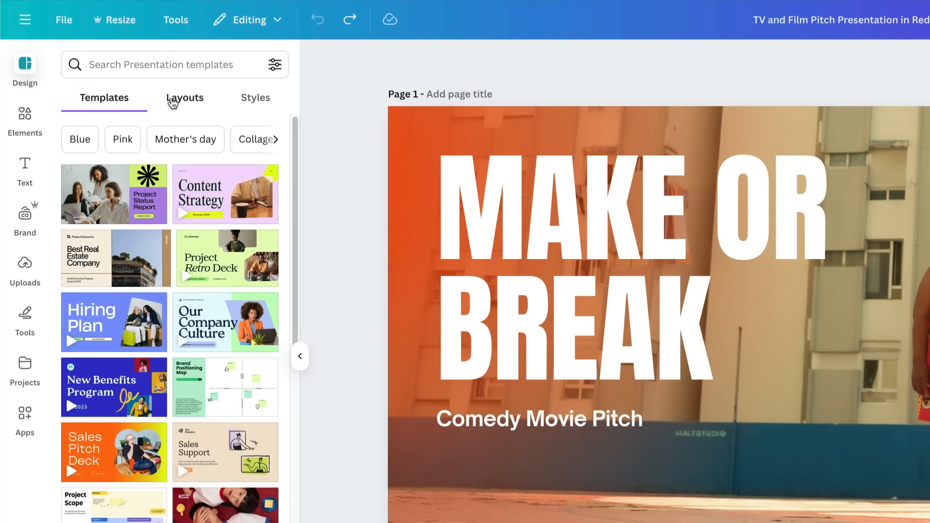
{"action": "left_click", "coordinate": [267, 105]}
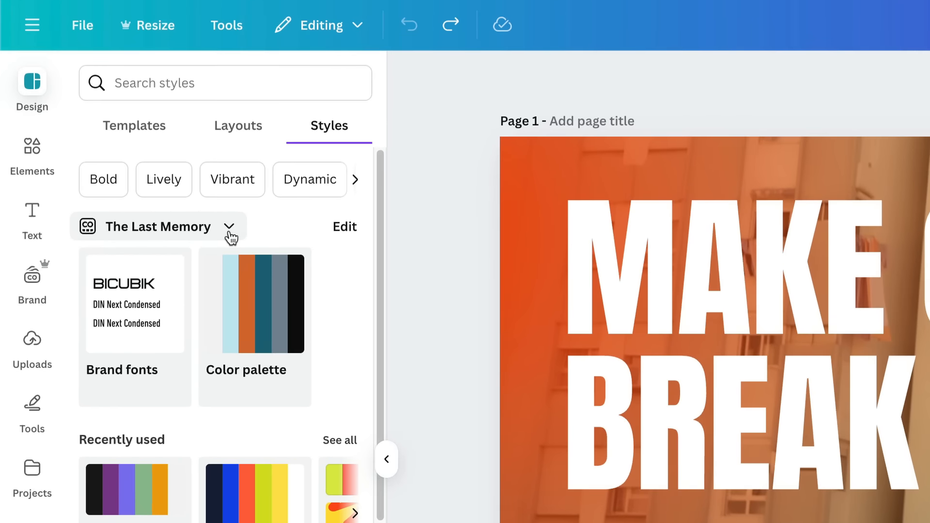
{"action": "left_click", "coordinate": [124, 152]}
{"action": "scroll", "coordinate": [892, 322], "scroll_direction": "down", "scroll_amount": 20}
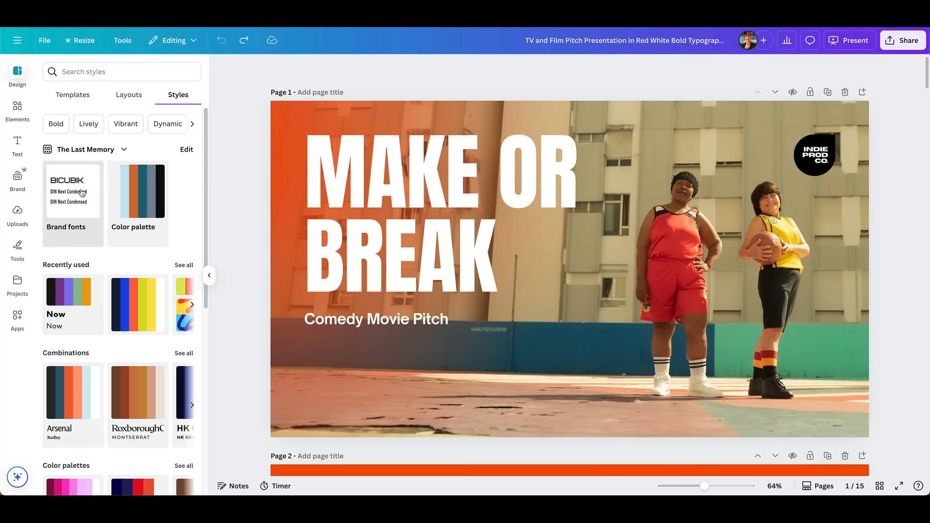
Step: Apply The Last Memory brand fonts to all pages of the pitch deck
{"action": "left_click", "coordinate": [87, 214]}
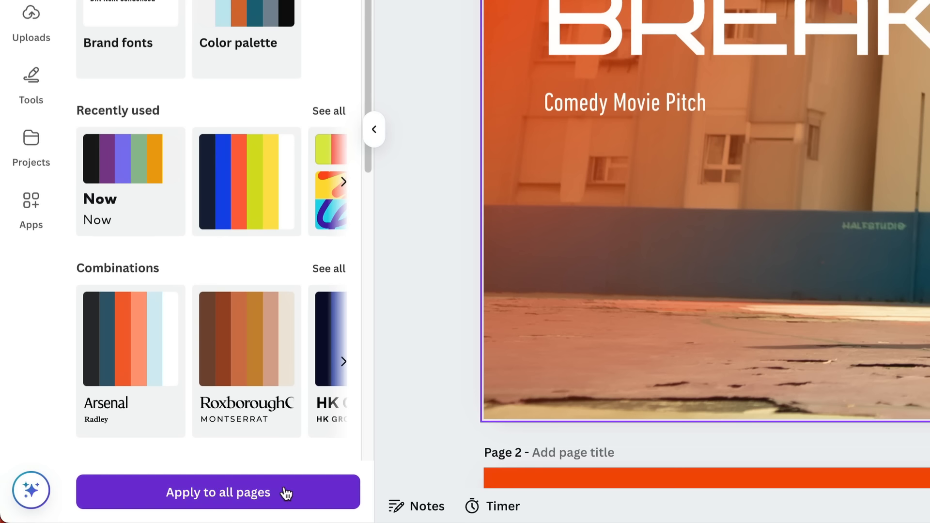
{"action": "left_click", "coordinate": [286, 493]}
{"action": "scroll", "coordinate": [244, 361], "scroll_direction": "down", "scroll_amount": 5}
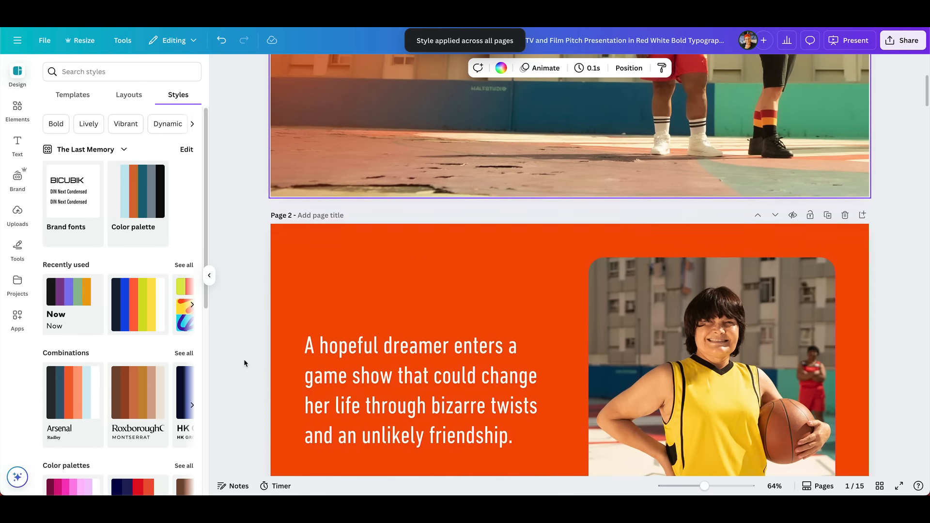
{"action": "scroll", "coordinate": [243, 362], "scroll_direction": "down", "scroll_amount": 10}
{"action": "scroll", "coordinate": [243, 359], "scroll_direction": "down", "scroll_amount": 5}
Step: Undo the last style change and look over the fonts on the first two pages
{"action": "key", "text": "ctrl+z"}
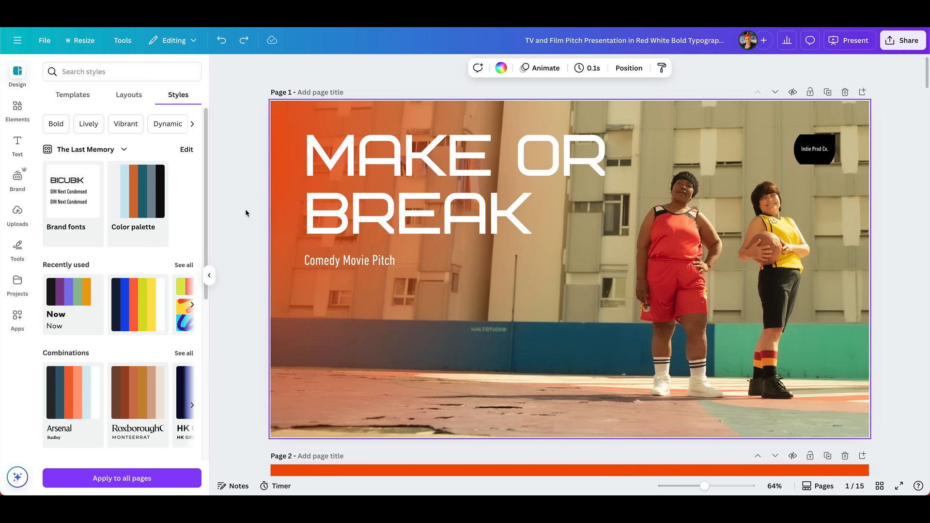
{"action": "scroll", "coordinate": [245, 209], "scroll_direction": "down", "scroll_amount": 5}
{"action": "scroll", "coordinate": [246, 210], "scroll_direction": "down", "scroll_amount": 3}
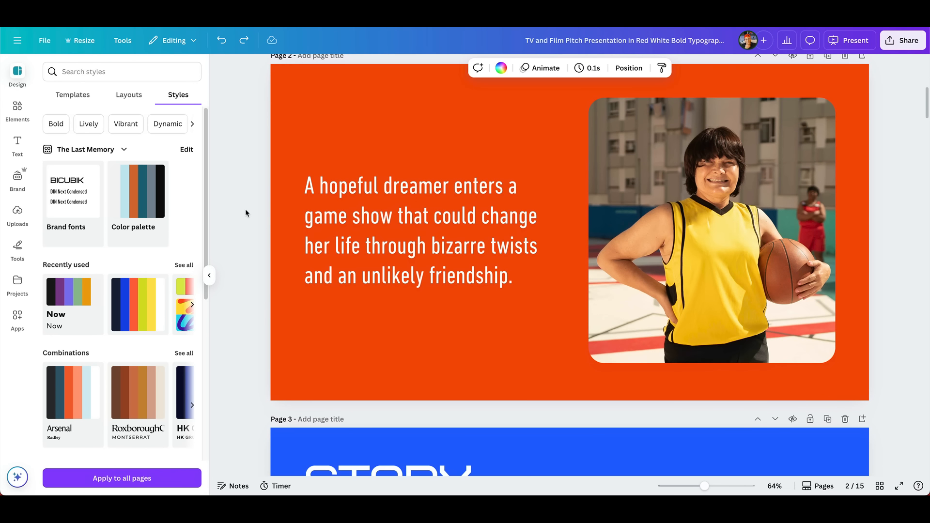
{"action": "scroll", "coordinate": [245, 213], "scroll_direction": "up", "scroll_amount": 1}
{"action": "scroll", "coordinate": [245, 213], "scroll_direction": "down", "scroll_amount": 1}
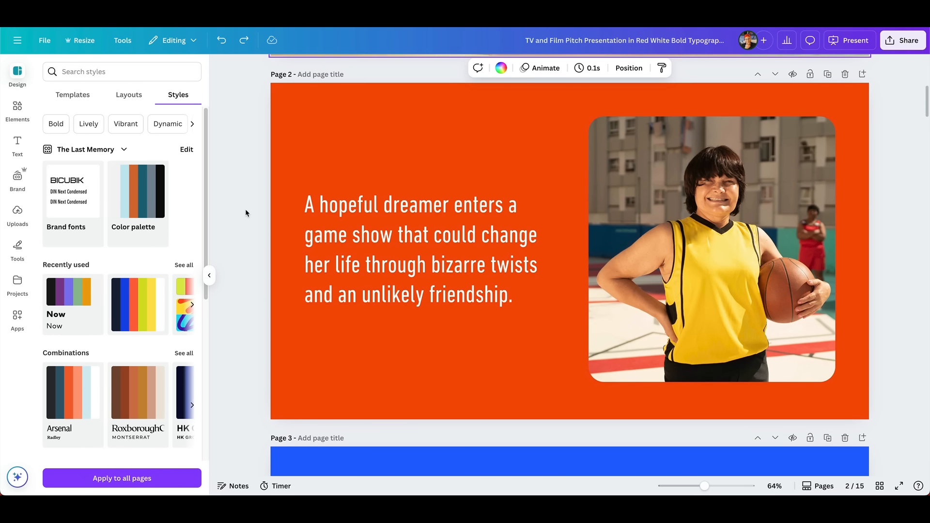
Step: Apply The Last Memory color palette to page 2, shuffle it to orange text on light grey, and extend it to all pages
{"action": "left_click", "coordinate": [131, 196]}
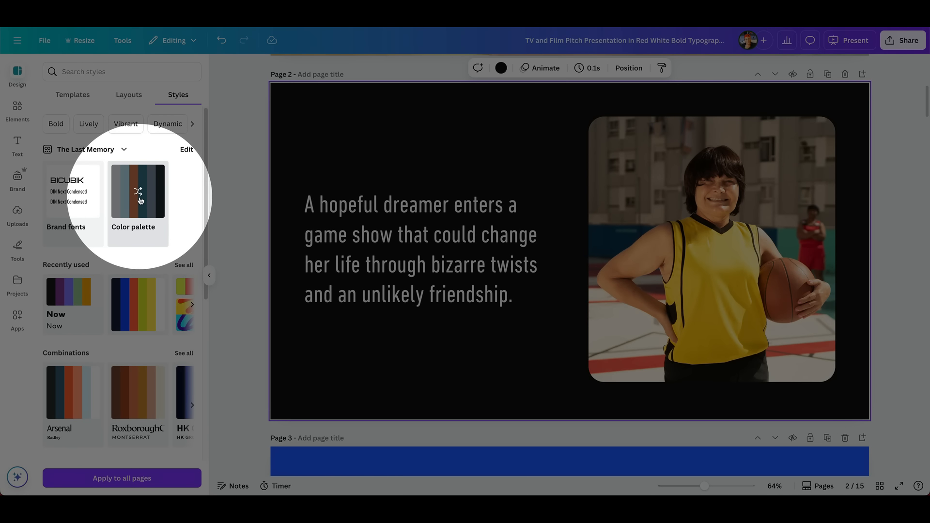
{"action": "left_click", "coordinate": [139, 200]}
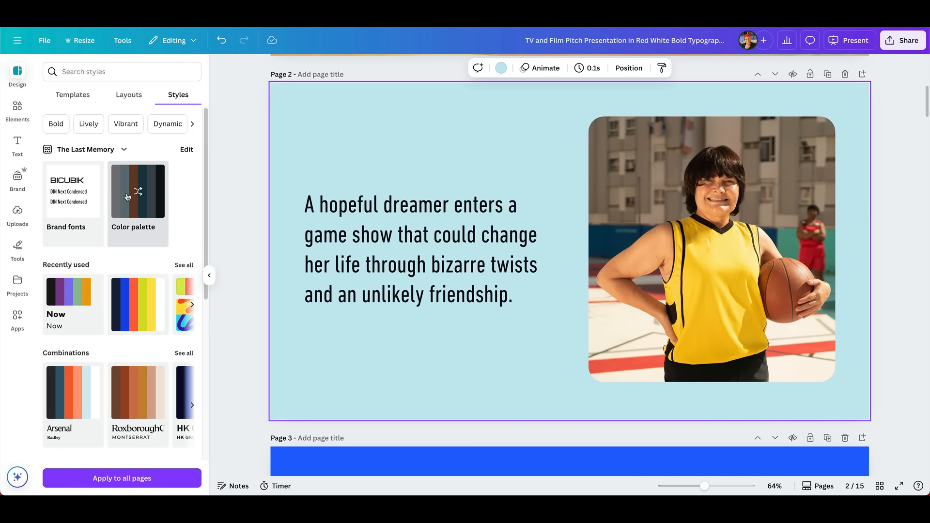
{"action": "left_click", "coordinate": [128, 197]}
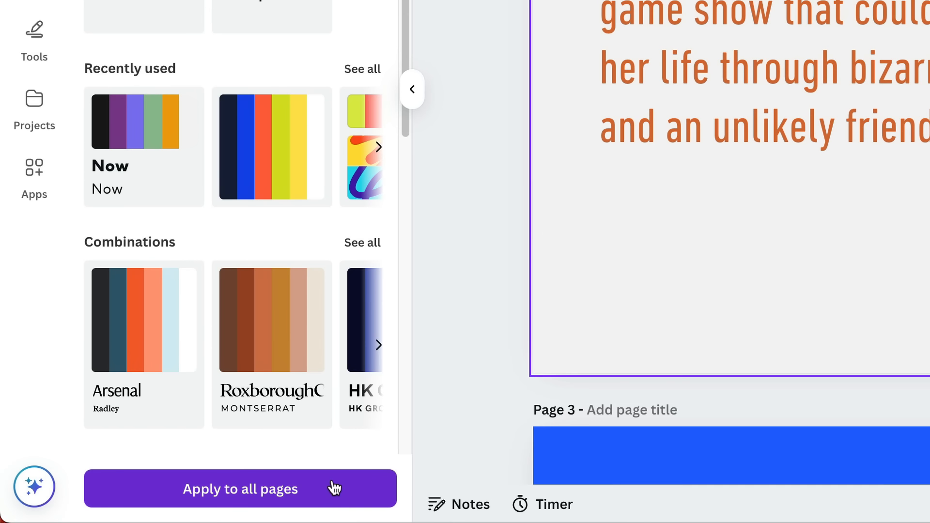
{"action": "left_click", "coordinate": [334, 488]}
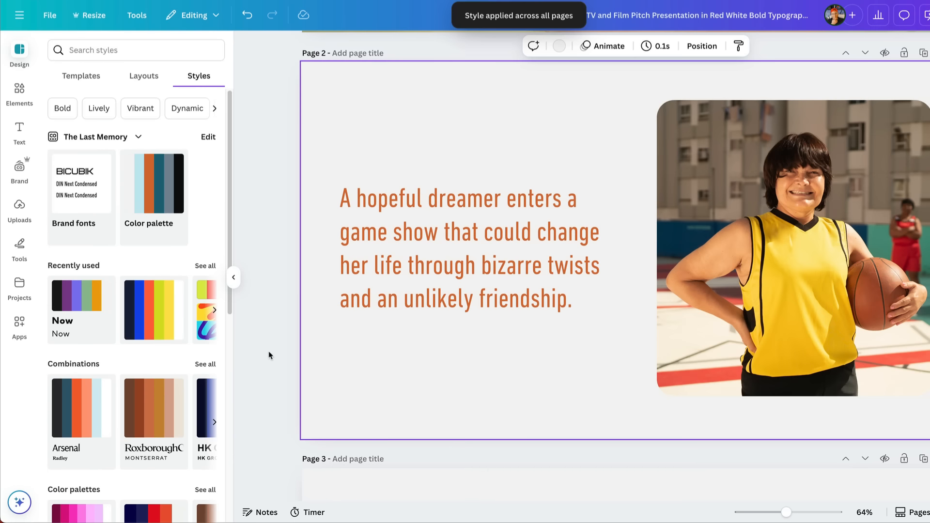
{"action": "scroll", "coordinate": [268, 353], "scroll_direction": "down", "scroll_amount": 5}
{"action": "scroll", "coordinate": [268, 357], "scroll_direction": "down", "scroll_amount": 10}
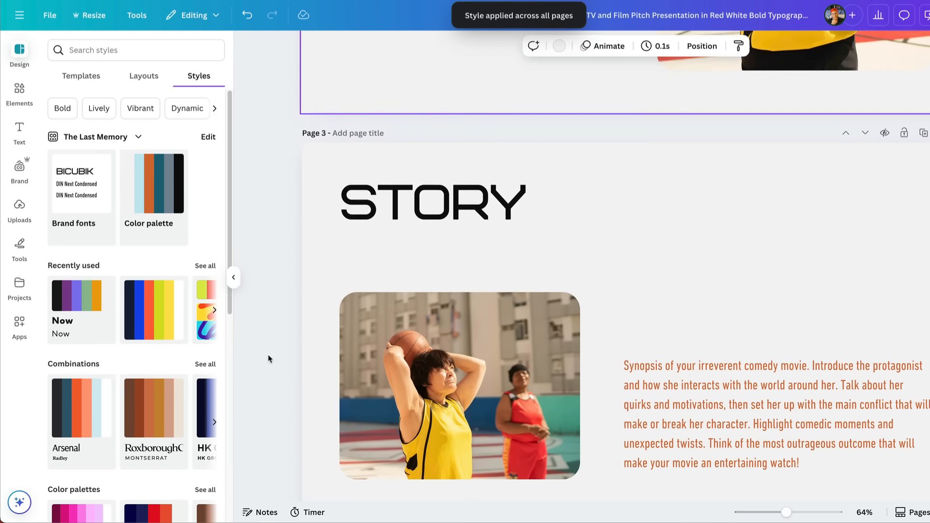
{"action": "scroll", "coordinate": [270, 358], "scroll_direction": "down", "scroll_amount": 15}
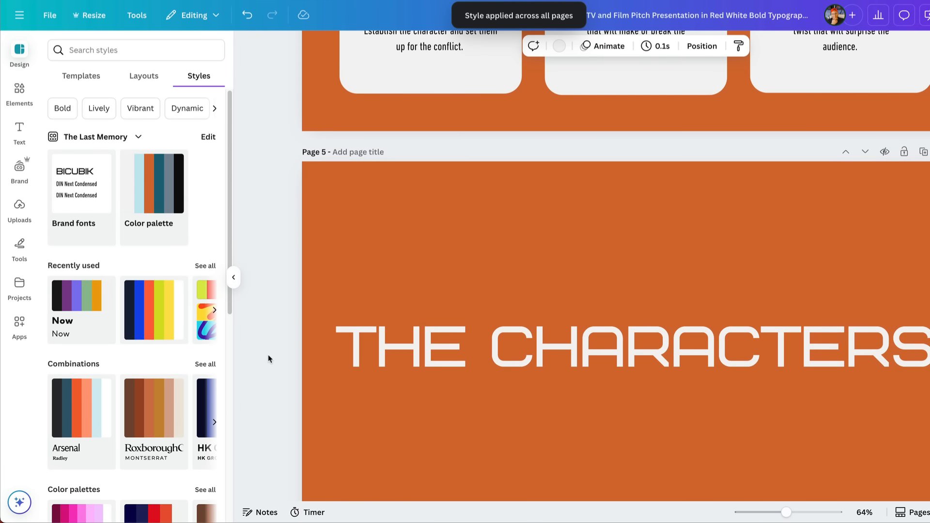
{"action": "scroll", "coordinate": [269, 358], "scroll_direction": "down", "scroll_amount": 10}
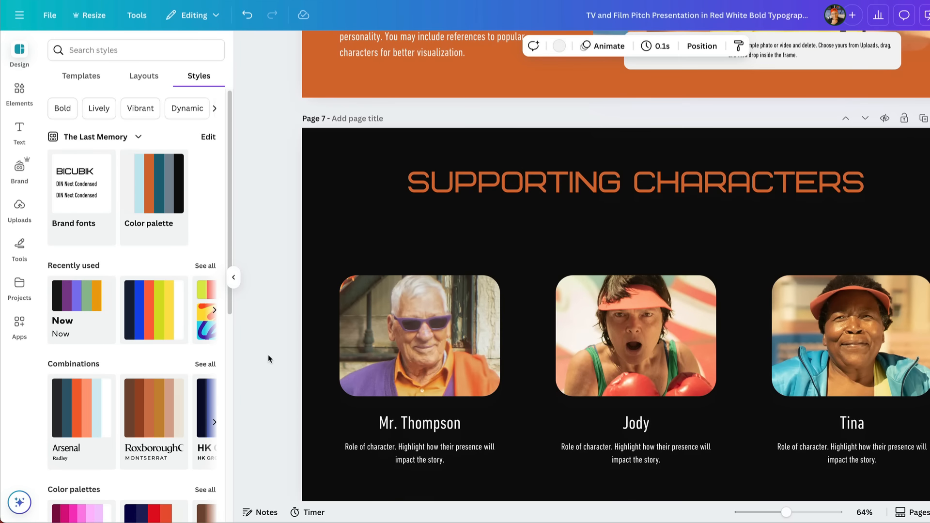
{"action": "scroll", "coordinate": [269, 358], "scroll_direction": "up", "scroll_amount": 20}
{"action": "scroll", "coordinate": [270, 359], "scroll_direction": "up", "scroll_amount": 5}
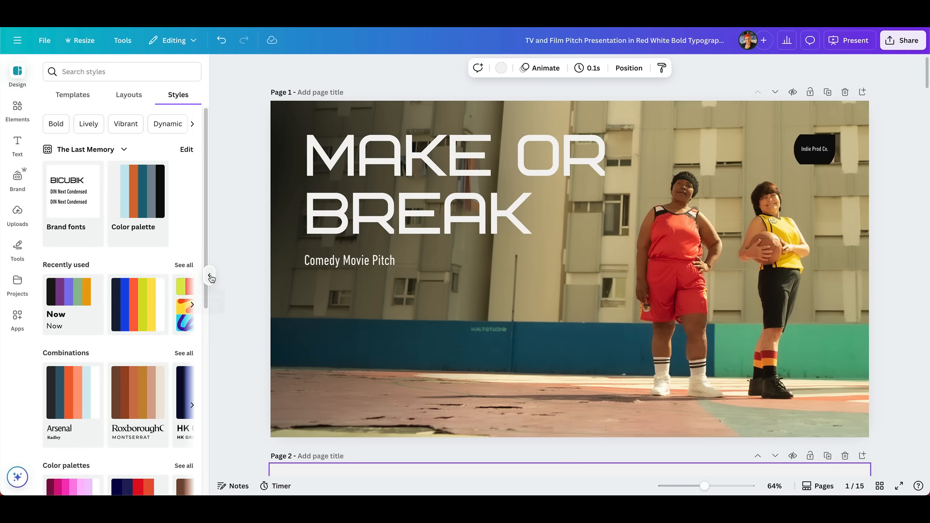
Step: Set the brand kit photo Cover Image.png as the background of page 1
{"action": "left_click", "coordinate": [210, 276]}
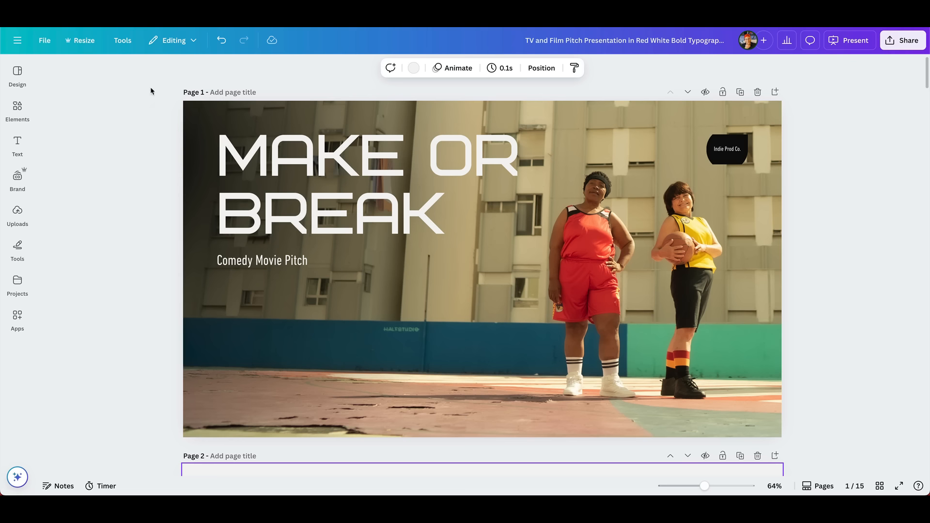
{"action": "left_click", "coordinate": [16, 143]}
{"action": "left_click", "coordinate": [21, 176]}
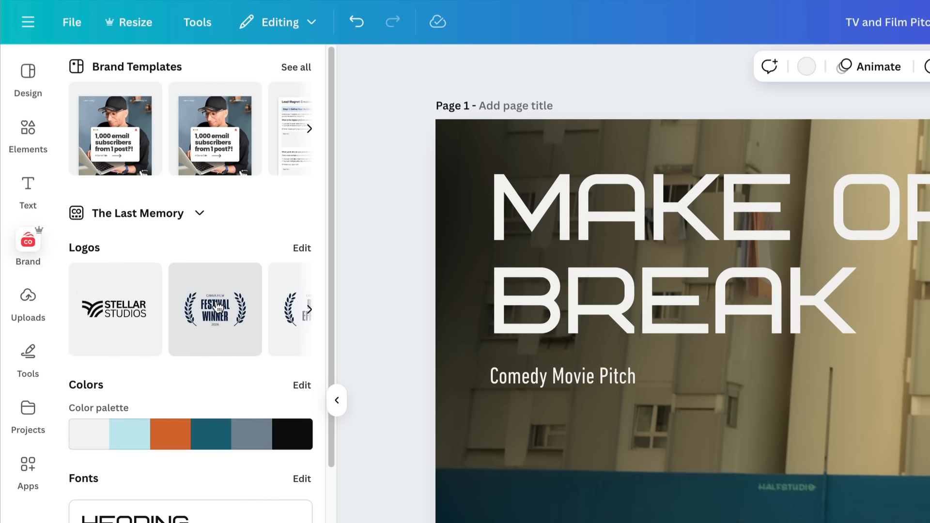
{"action": "scroll", "coordinate": [184, 271], "scroll_direction": "down", "scroll_amount": 4}
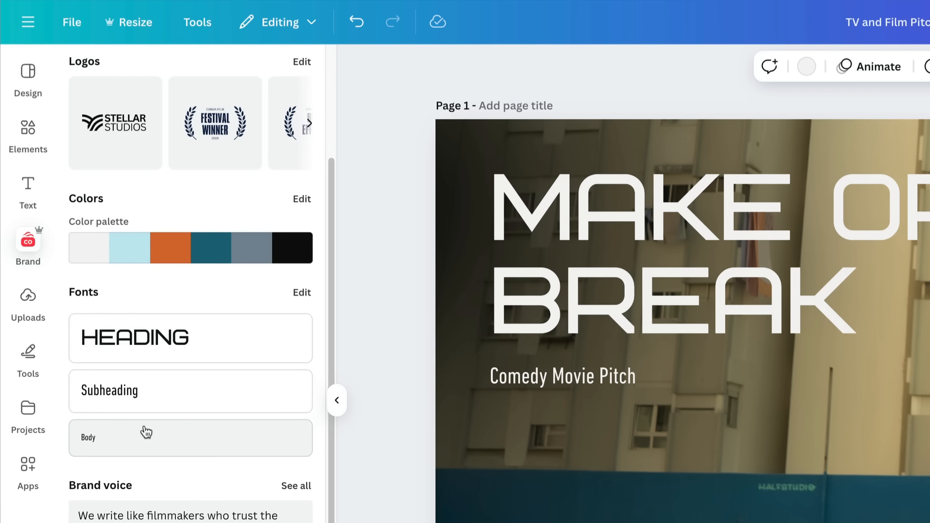
{"action": "scroll", "coordinate": [216, 430], "scroll_direction": "down", "scroll_amount": 6}
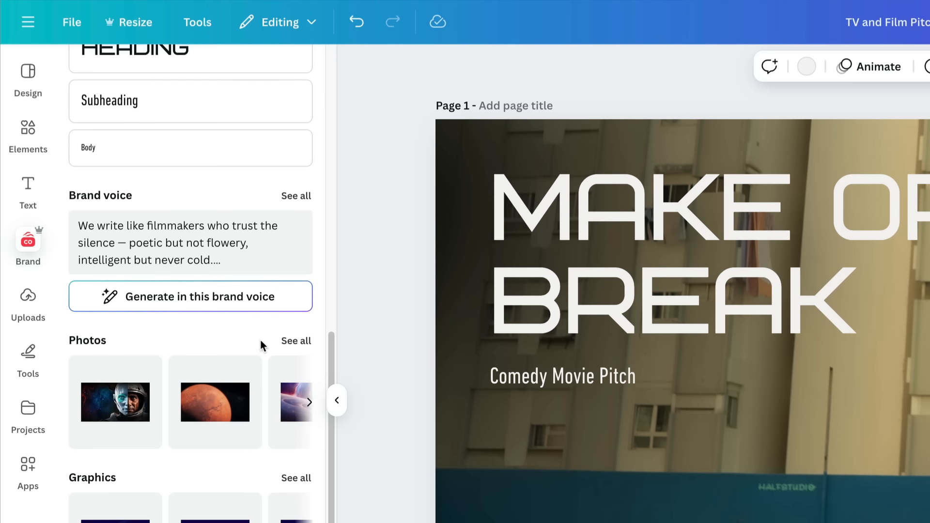
{"action": "left_click", "coordinate": [300, 342]}
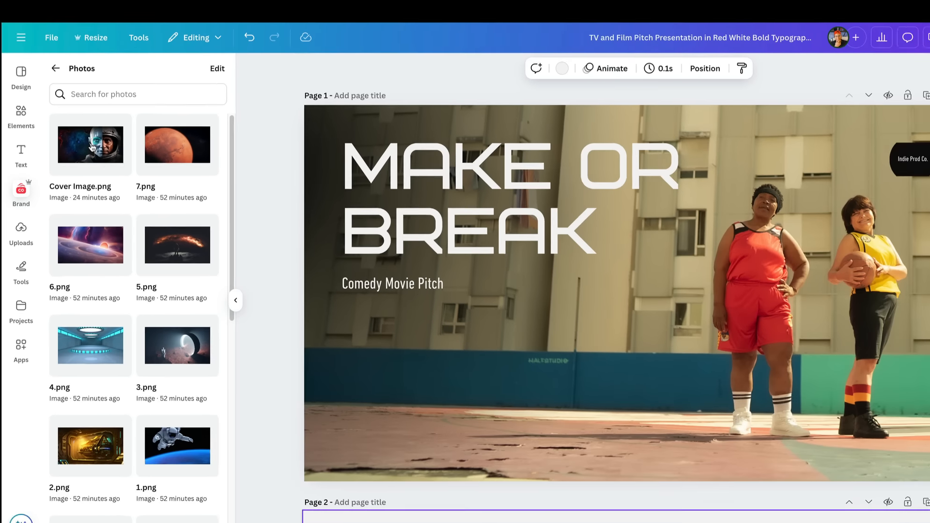
{"action": "left_click_drag", "start_coordinate": [131, 180], "coordinate": [674, 121]}
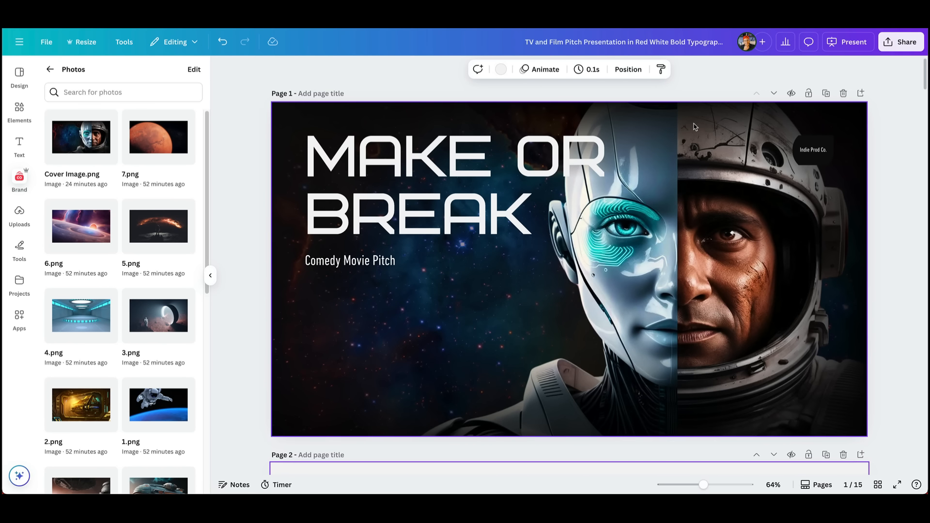
Step: Replace the cover title with "THE LAST MEMORY" and resize it to fit two lines at about font size 102
{"action": "left_click", "coordinate": [471, 149]}
{"action": "left_click_drag", "start_coordinate": [450, 180], "coordinate": [450, 227]}
{"action": "double_click", "coordinate": [432, 219]}
{"action": "left_click", "coordinate": [432, 219]}
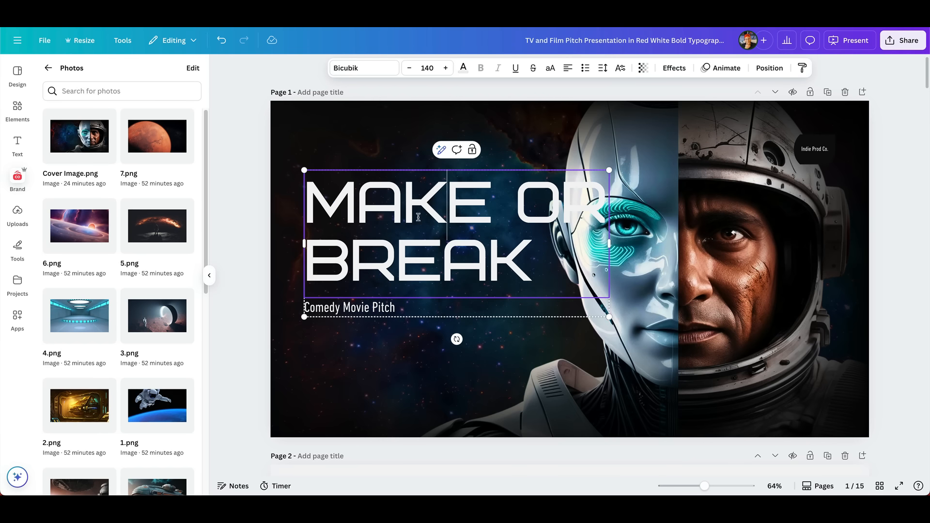
{"action": "left_click_drag", "start_coordinate": [310, 202], "coordinate": [533, 261]}
{"action": "type", "text": "THE LAST MEMORY"}
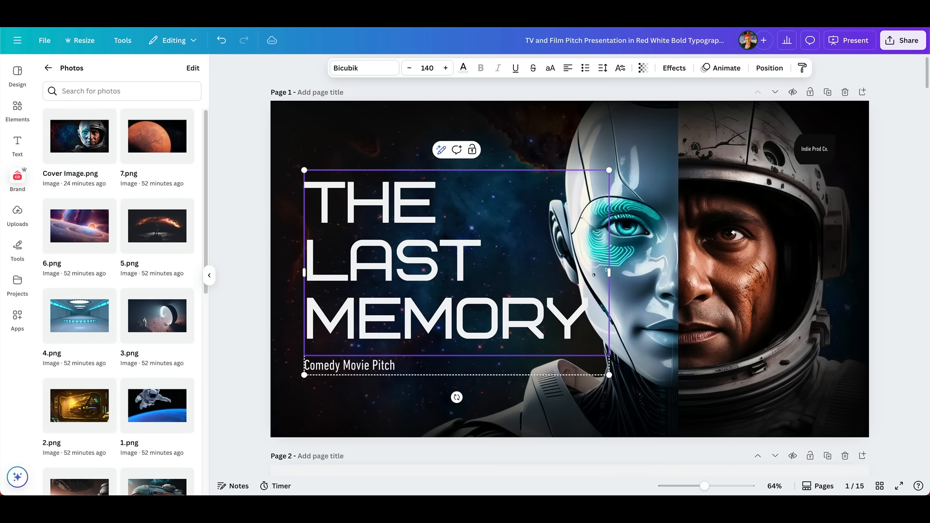
{"action": "left_click_drag", "start_coordinate": [608, 272], "coordinate": [657, 263]}
{"action": "left_click_drag", "start_coordinate": [656, 170], "coordinate": [563, 209]}
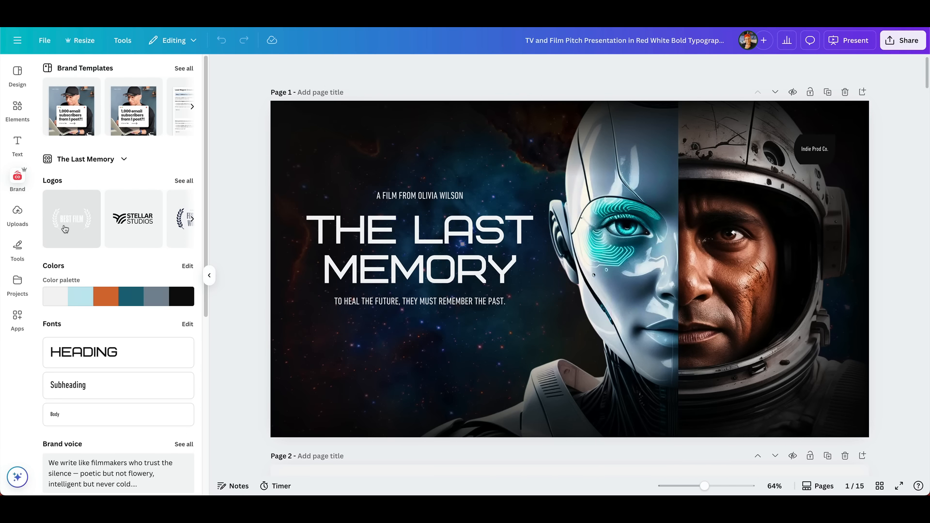
Step: Add the white "BEST FILM" laurel logo to the cover's lower-left corner, scaled to about 174 × 98
{"action": "left_click", "coordinate": [72, 218]}
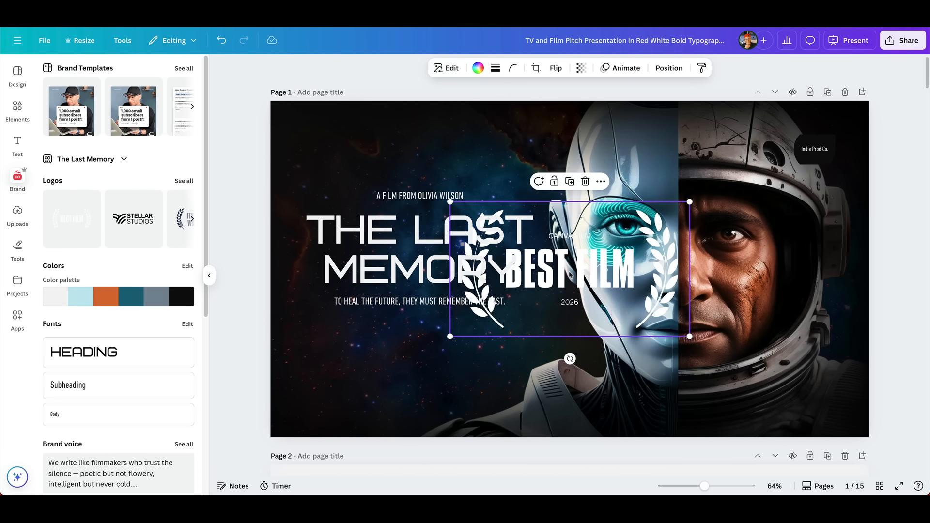
{"action": "left_click_drag", "start_coordinate": [690, 202], "coordinate": [501, 308]}
{"action": "left_click_drag", "start_coordinate": [484, 357], "coordinate": [338, 441]}
{"action": "left_click", "coordinate": [337, 442]}
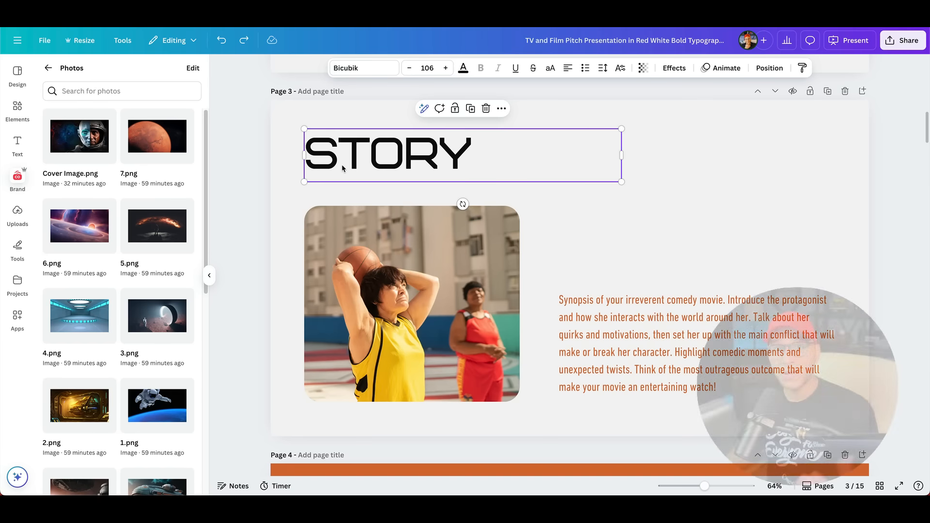
Step: Change the page 3 heading to "LOGLINE"
{"action": "double_click", "coordinate": [341, 165]}
{"action": "type", "text": "LOGLINE"}
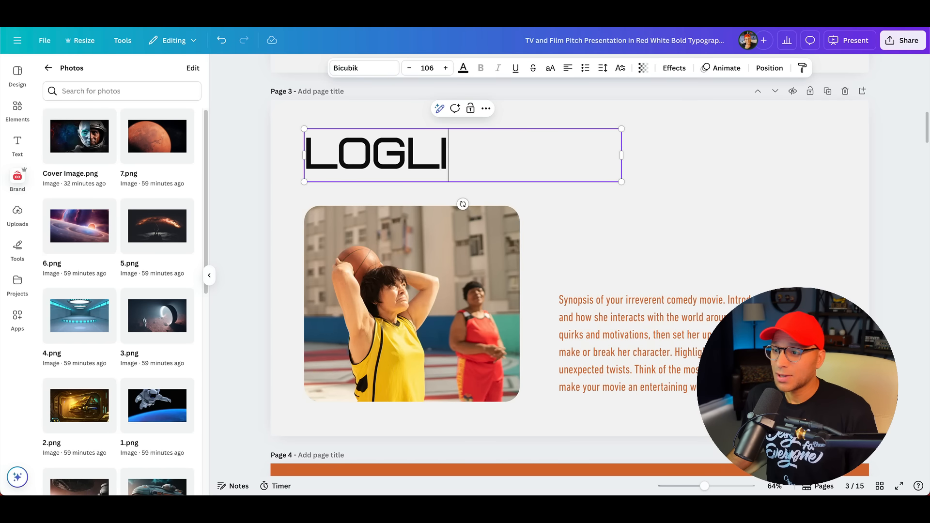
{"action": "left_click", "coordinate": [250, 181]}
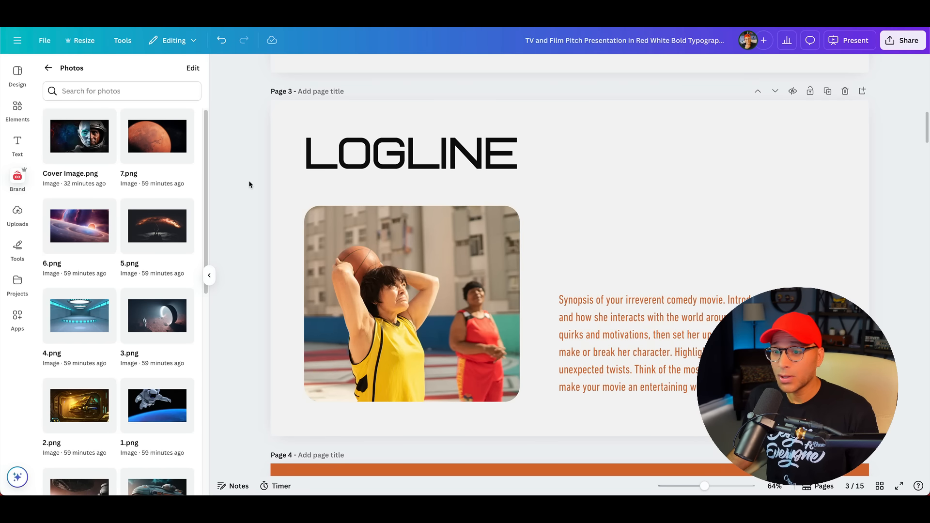
Step: Replace the page 3 photo with 5.png, then enlarge and reposition it inside its frame around the astronaut
{"action": "left_click_drag", "start_coordinate": [165, 233], "coordinate": [437, 250]}
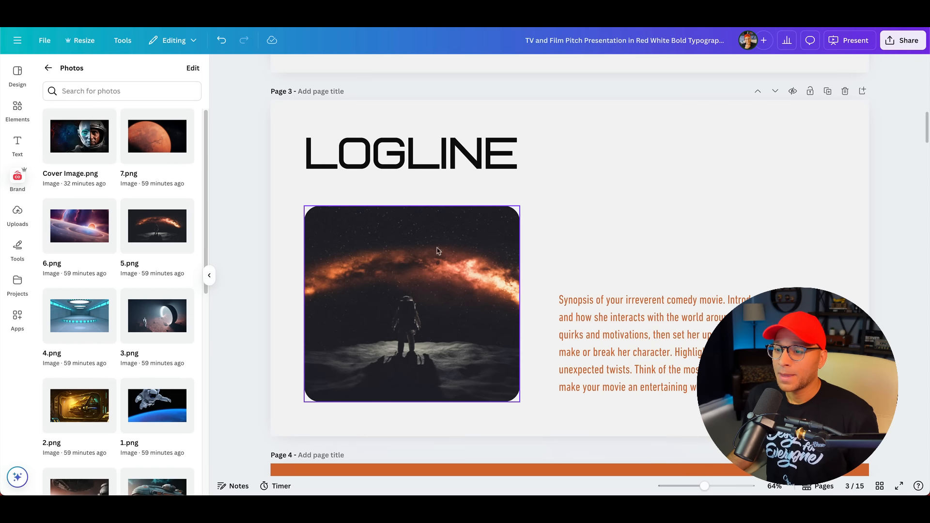
{"action": "double_click", "coordinate": [493, 241]}
{"action": "left_click_drag", "start_coordinate": [587, 204], "coordinate": [655, 166]}
{"action": "left_click_drag", "start_coordinate": [589, 227], "coordinate": [568, 221]}
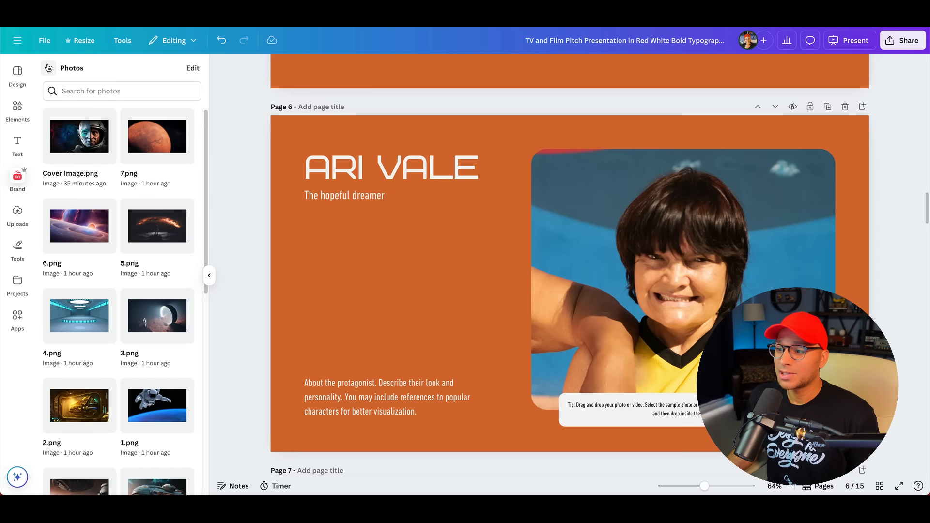
Step: Replace the page 6 character photo with the brand kit portrait of the man in the astronaut helmet
{"action": "left_click", "coordinate": [52, 68]}
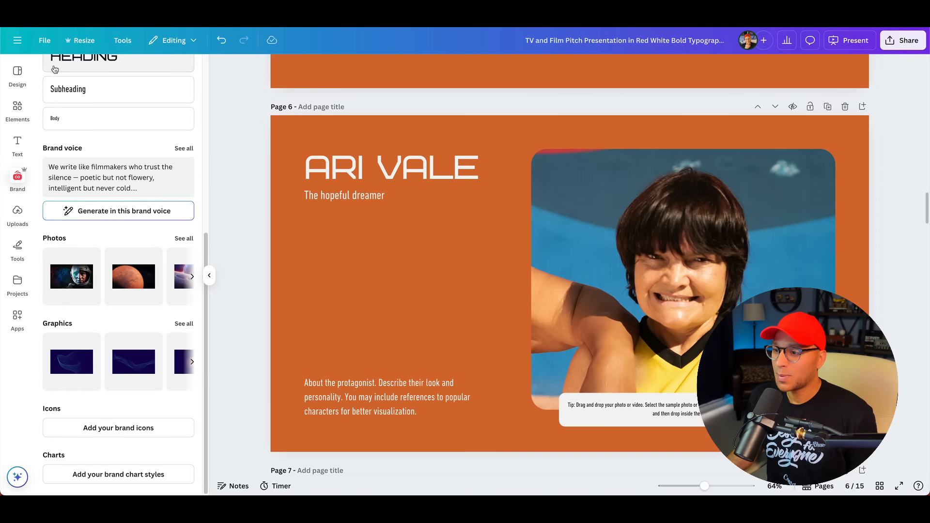
{"action": "left_click", "coordinate": [184, 238]}
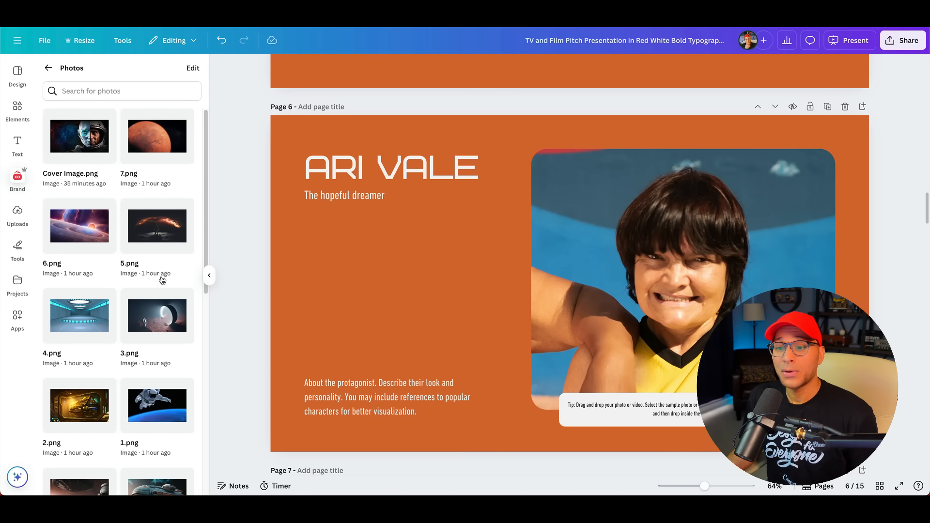
{"action": "scroll", "coordinate": [161, 275], "scroll_direction": "down", "scroll_amount": 5}
{"action": "scroll", "coordinate": [163, 280], "scroll_direction": "down", "scroll_amount": 3}
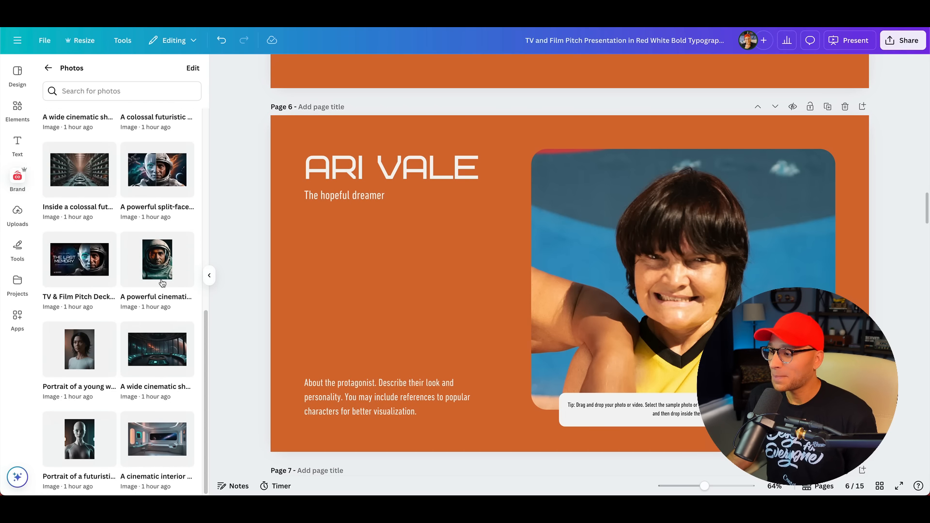
{"action": "left_click_drag", "start_coordinate": [160, 260], "coordinate": [587, 239]}
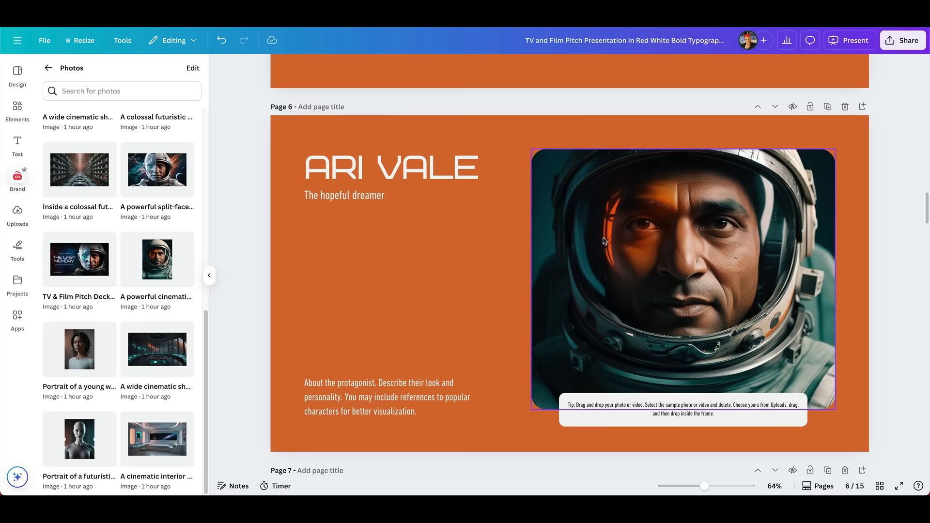
Step: Change the page 6 background to the brand teal #1a6a7d
{"action": "left_click", "coordinate": [464, 351]}
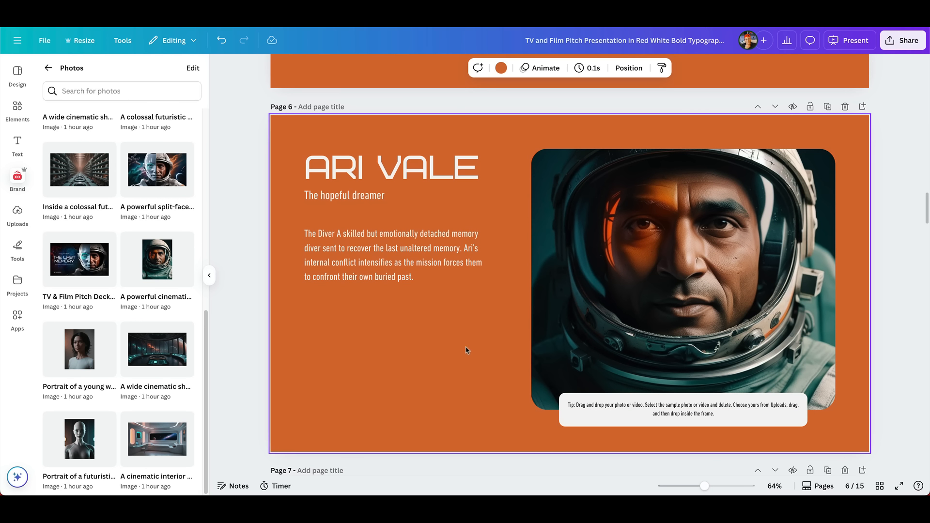
{"action": "left_click", "coordinate": [500, 68]}
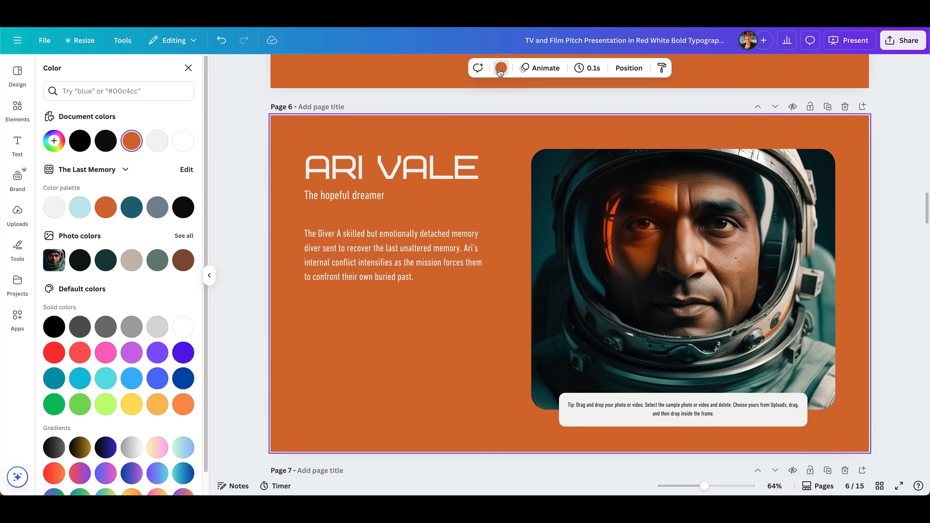
{"action": "left_click", "coordinate": [130, 213]}
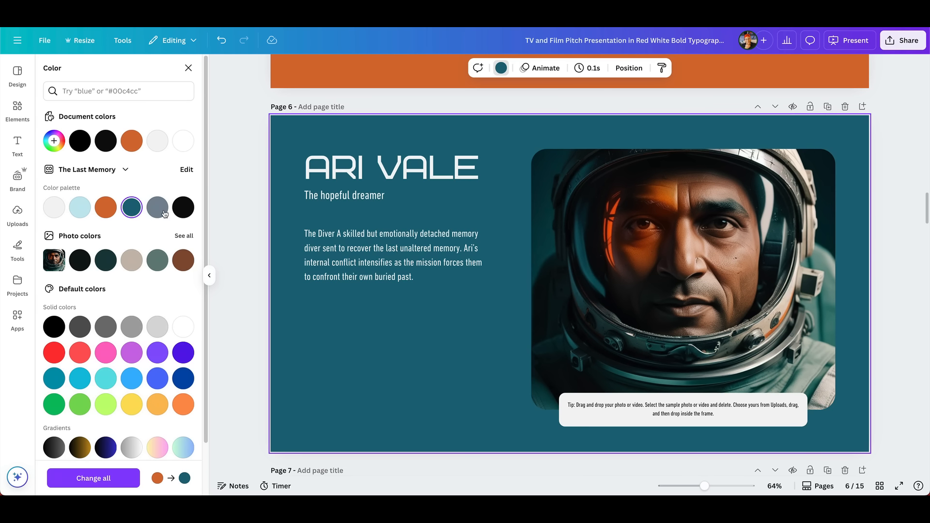
{"action": "left_click", "coordinate": [894, 194]}
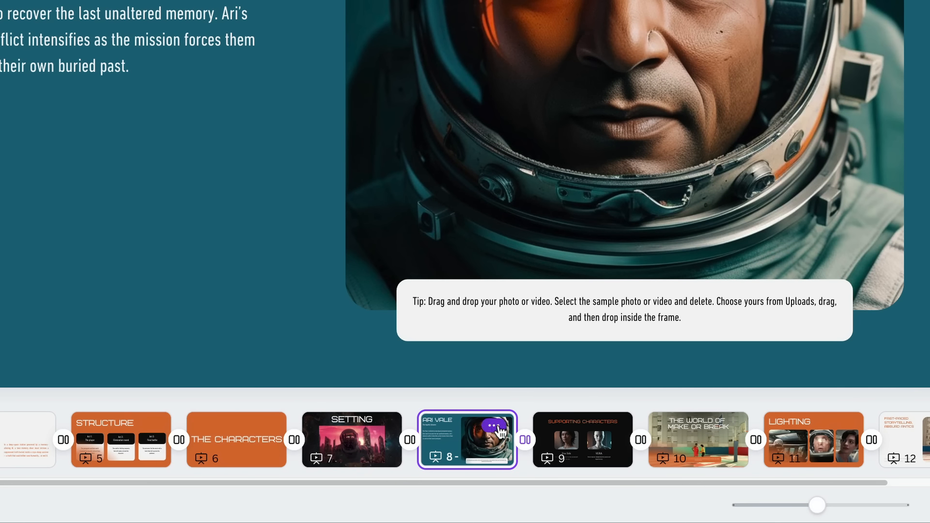
Step: Duplicate the teal character page and replace the copy's photo with the brand kit portrait of the young woman, opening it for cropping
{"action": "left_click", "coordinate": [493, 426]}
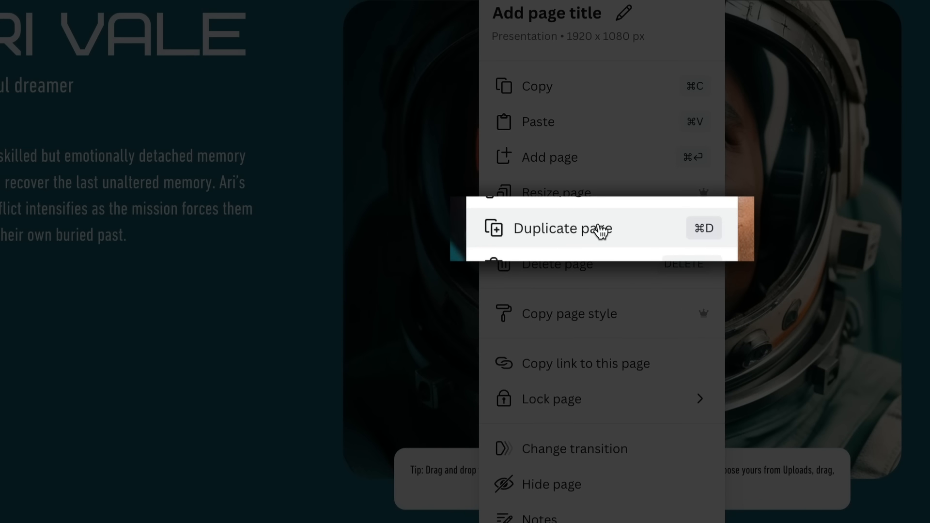
{"action": "left_click", "coordinate": [635, 229]}
{"action": "left_click_drag", "start_coordinate": [80, 353], "coordinate": [550, 243]}
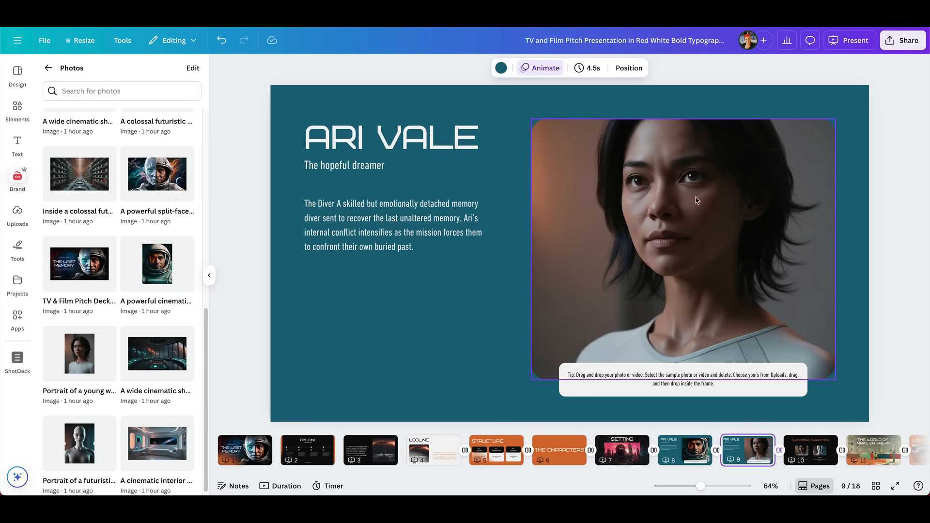
{"action": "double_click", "coordinate": [696, 200]}
{"action": "left_click_drag", "start_coordinate": [696, 200], "coordinate": [763, 200]}
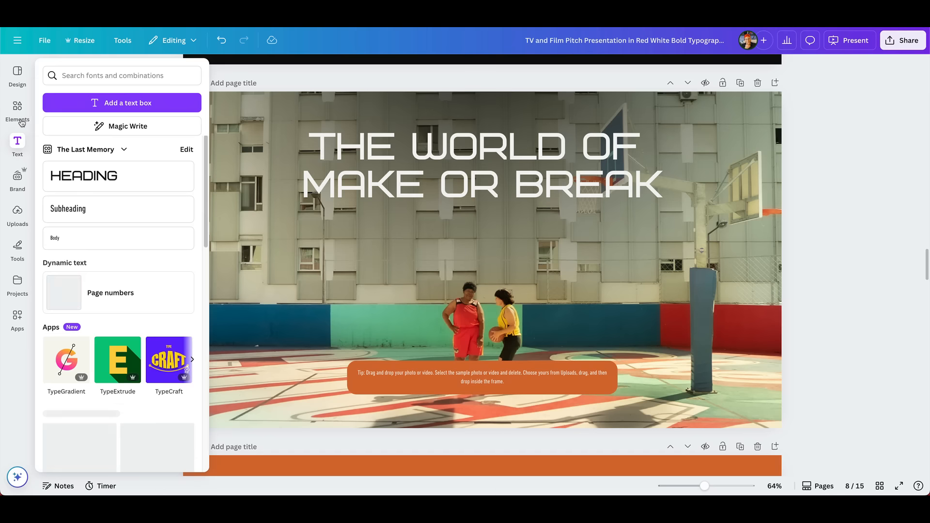
Step: Search the elements library for "astronaut" and limit the results to photos
{"action": "left_click", "coordinate": [15, 110]}
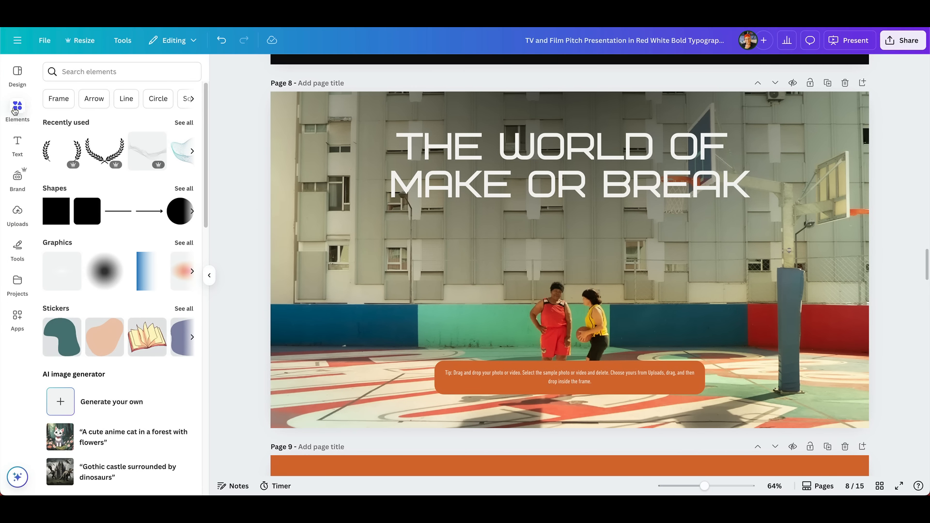
{"action": "left_click", "coordinate": [97, 73]}
{"action": "type", "text": "astroanut"}
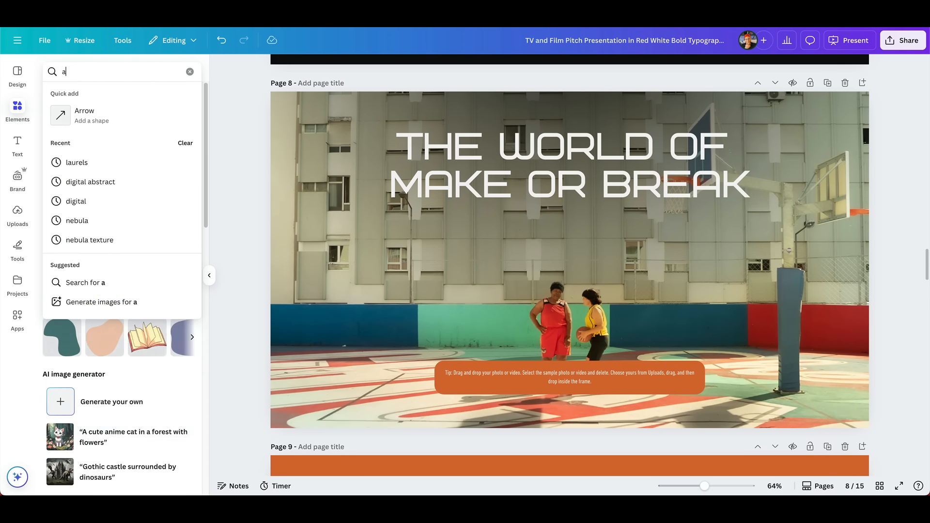
{"action": "key", "text": "BackSpace"}
{"action": "key", "text": "BackSpace"}
{"action": "key", "text": "BackSpace"}
{"action": "type", "text": "naut"}
{"action": "key", "text": "Return"}
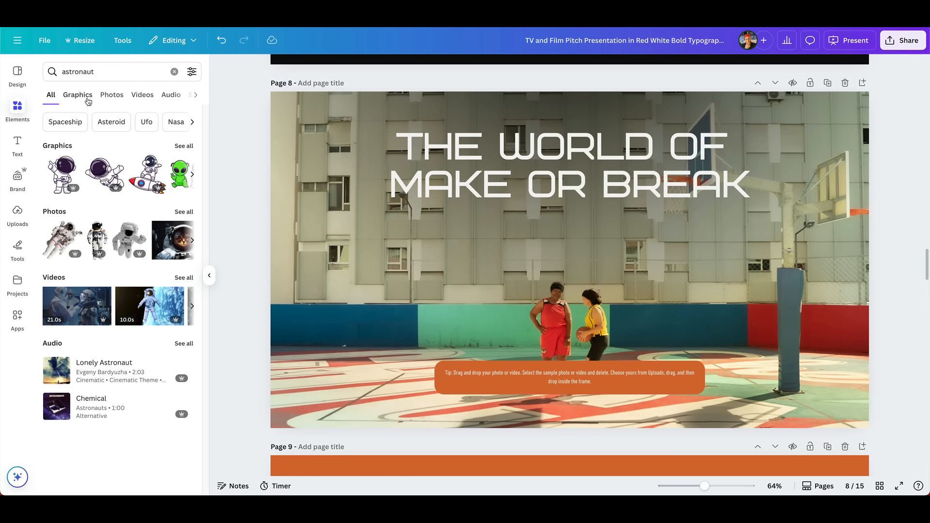
{"action": "left_click", "coordinate": [111, 95]}
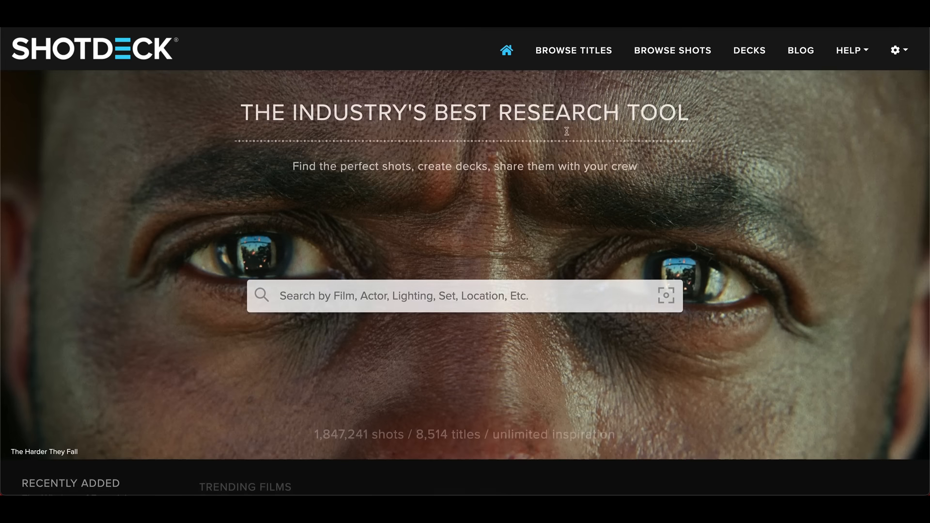
Step: Switch to the ShotDeck website and browse its home page and film stills for visual references
{"action": "scroll", "coordinate": [770, 179], "scroll_direction": "down", "scroll_amount": 2}
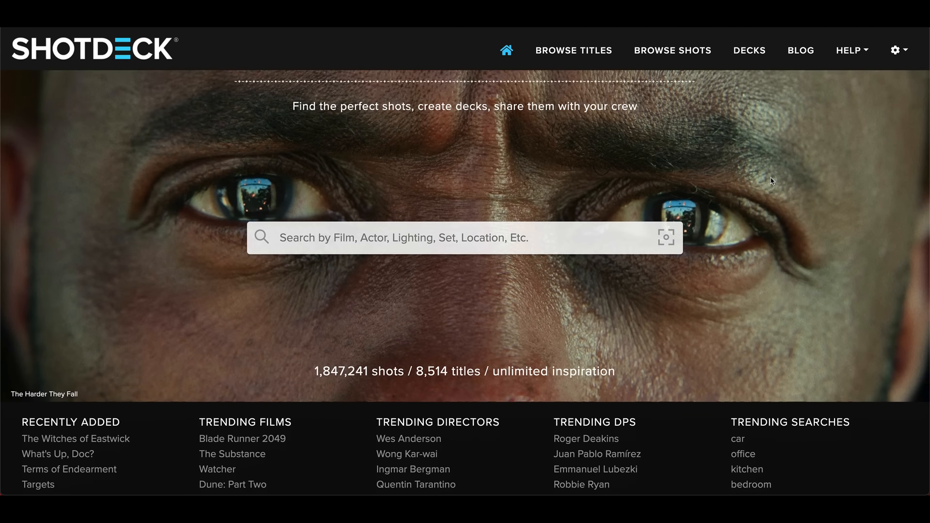
{"action": "scroll", "coordinate": [771, 181], "scroll_direction": "down", "scroll_amount": 2}
{"action": "scroll", "coordinate": [771, 181], "scroll_direction": "down", "scroll_amount": 3}
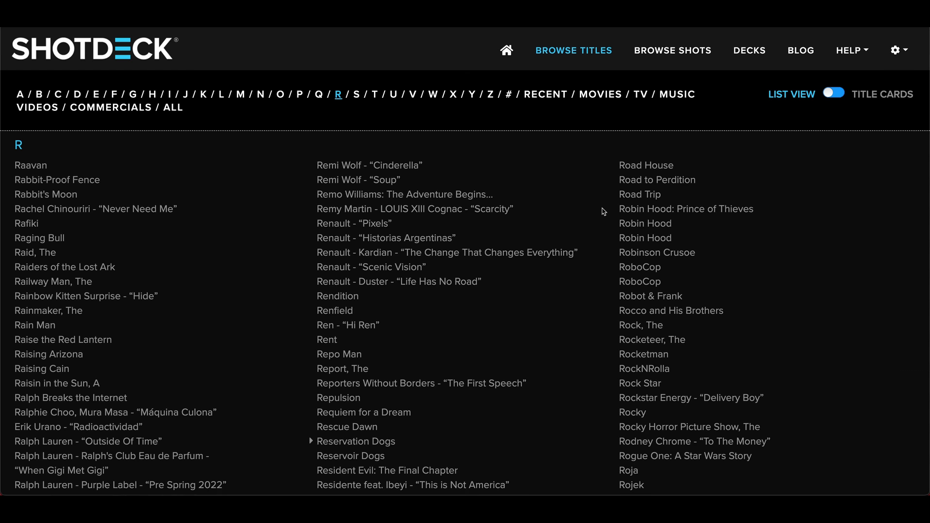
{"action": "scroll", "coordinate": [603, 212], "scroll_direction": "down", "scroll_amount": 5}
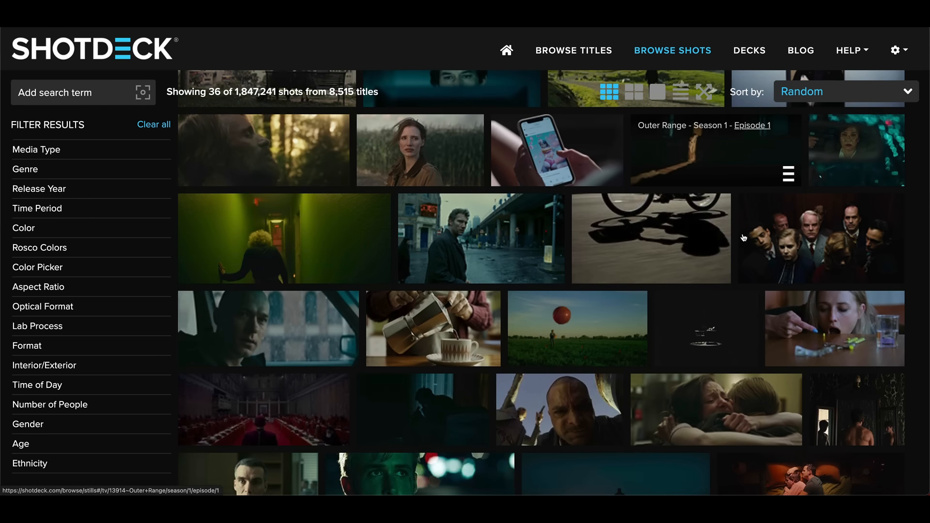
{"action": "scroll", "coordinate": [744, 237], "scroll_direction": "down", "scroll_amount": 3}
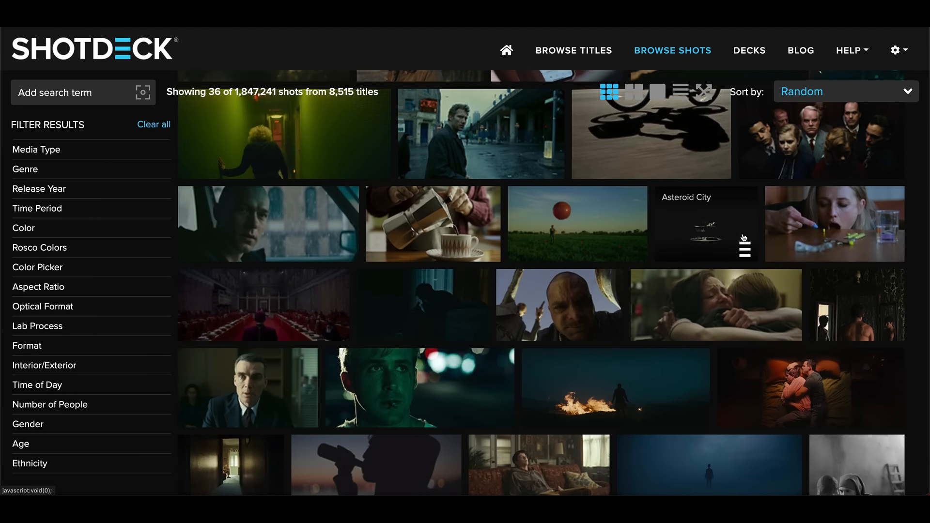
{"action": "scroll", "coordinate": [743, 237], "scroll_direction": "down", "scroll_amount": 3}
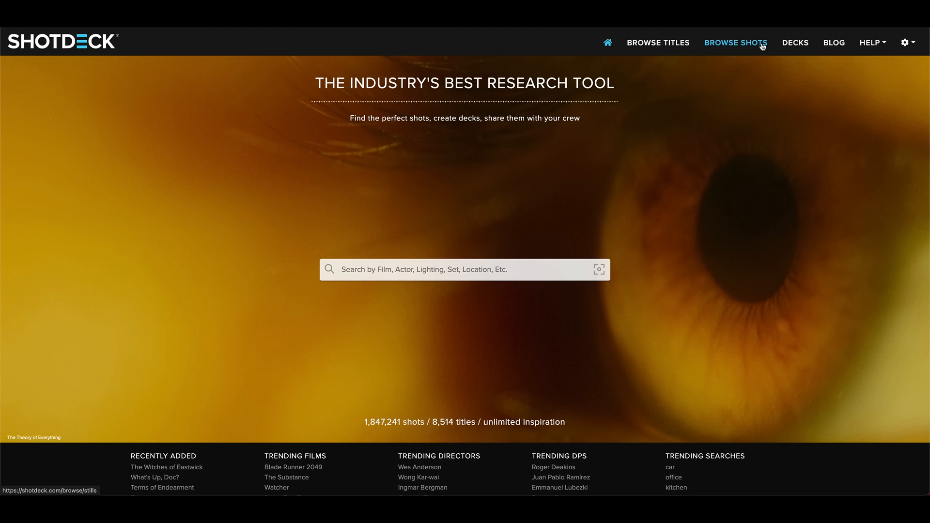
Step: Review the LIGHTING and COMPOSITION subdecks of the THE LAST MEMORY deck in ShotDeck
{"action": "left_click", "coordinate": [803, 46]}
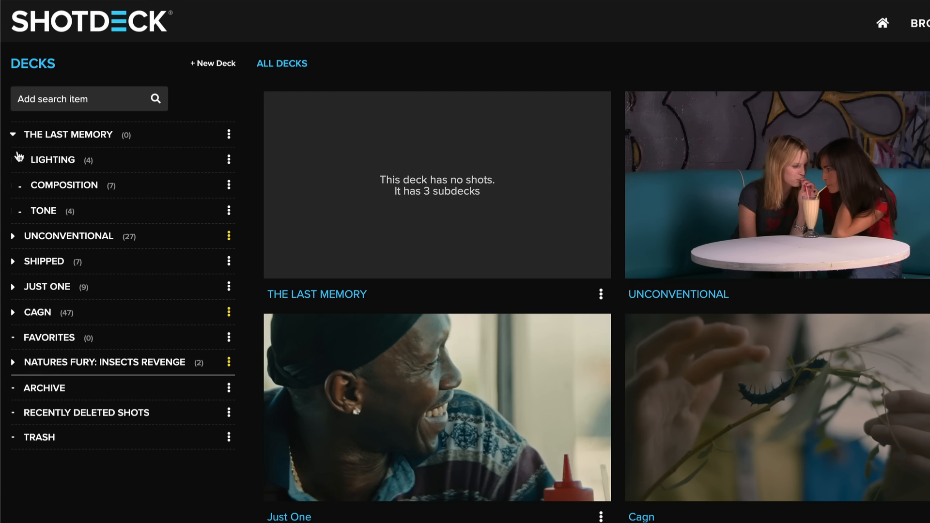
{"action": "left_click", "coordinate": [71, 162]}
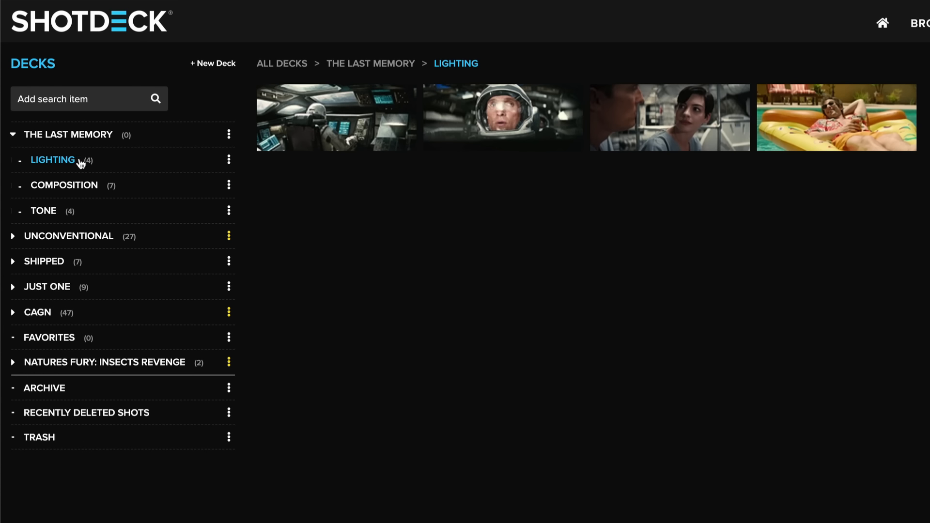
{"action": "left_click", "coordinate": [92, 184]}
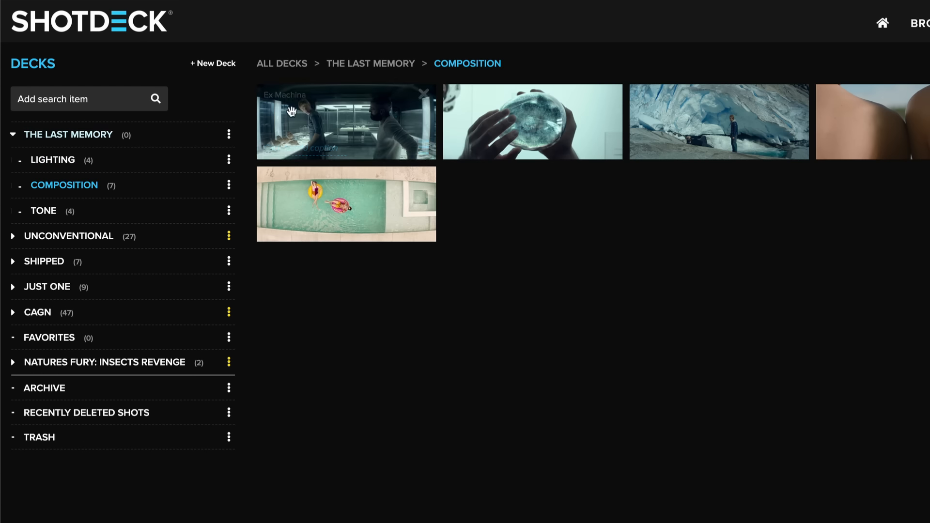
{"action": "left_click", "coordinate": [404, 133]}
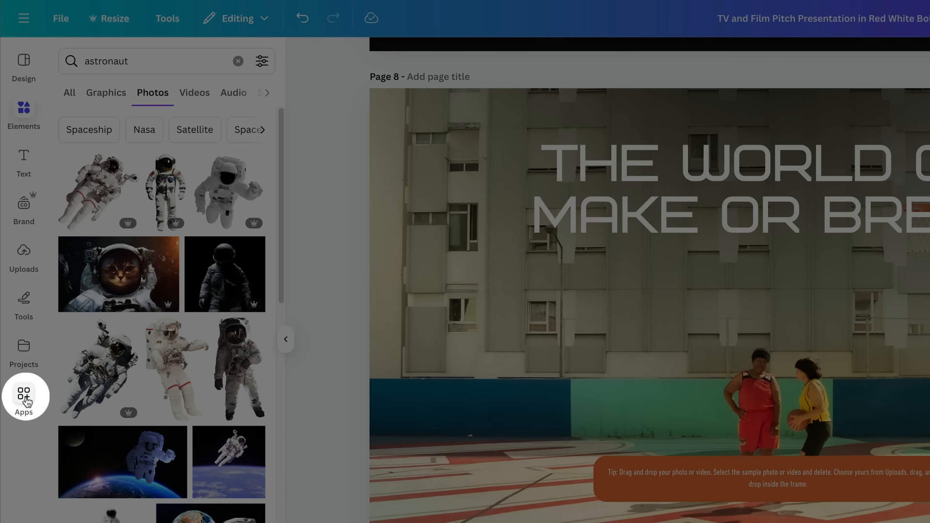
Step: Switch back to Canva, search its apps for "shotdeck", and open and connect the ShotDeck app
{"action": "left_click", "coordinate": [26, 400]}
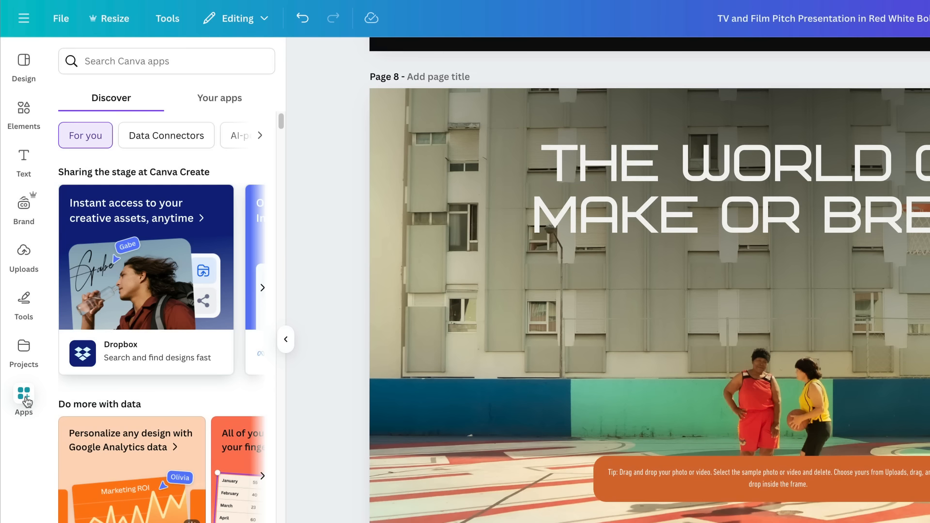
{"action": "left_click", "coordinate": [160, 59]}
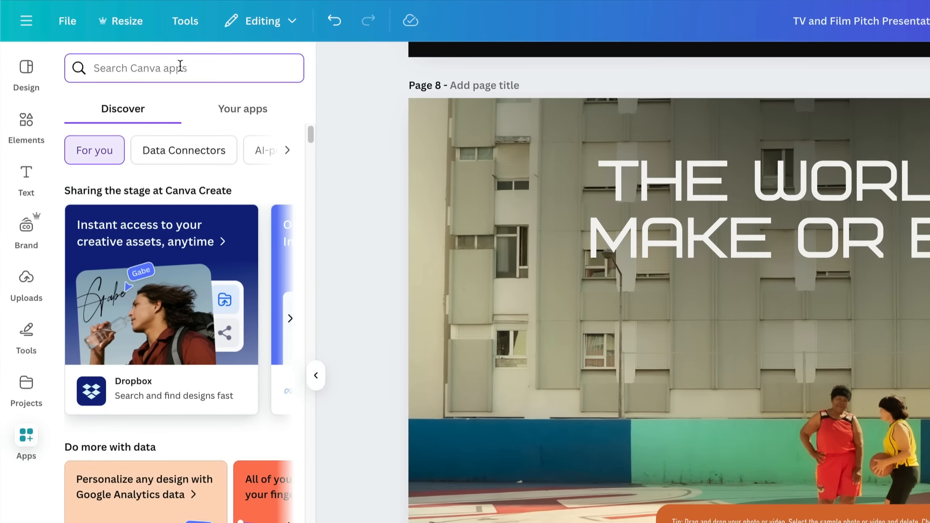
{"action": "type", "text": "shotdeck"}
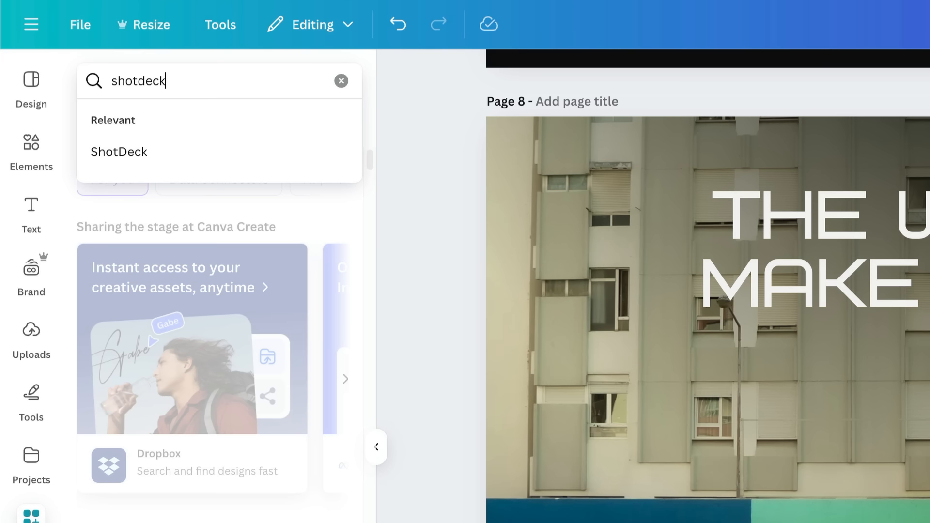
{"action": "key", "text": "Return"}
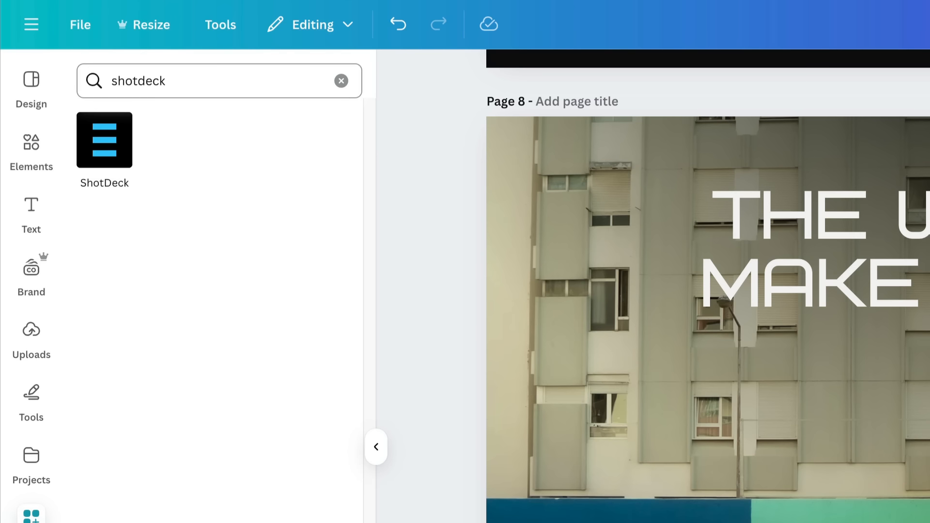
{"action": "left_click", "coordinate": [112, 146]}
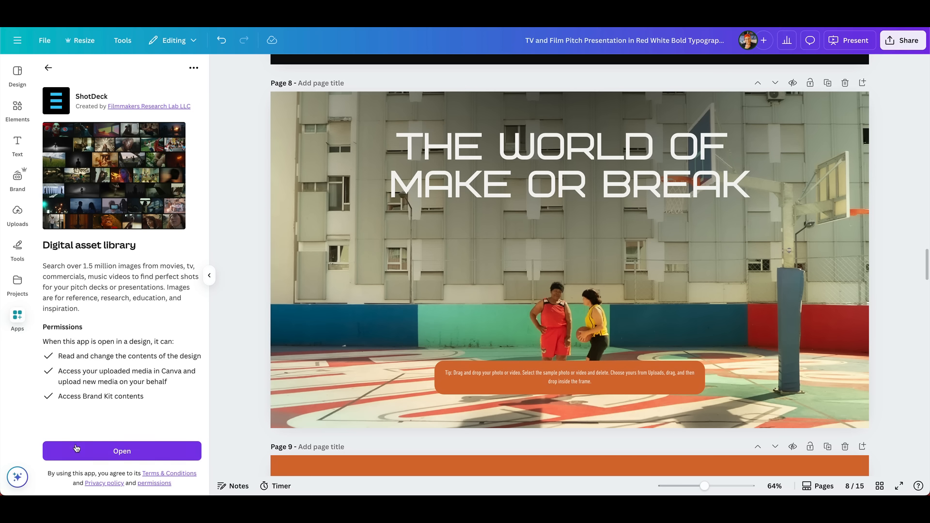
{"action": "left_click", "coordinate": [142, 451]}
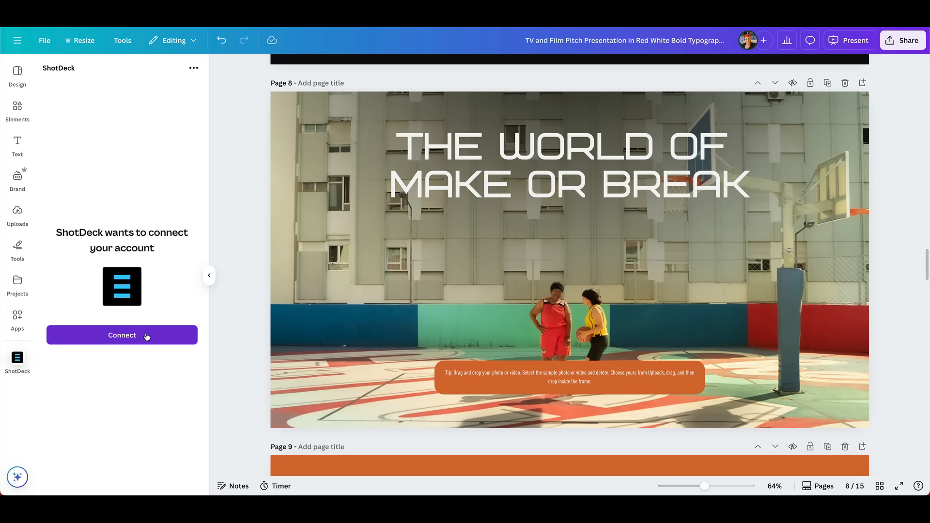
{"action": "left_click", "coordinate": [145, 337]}
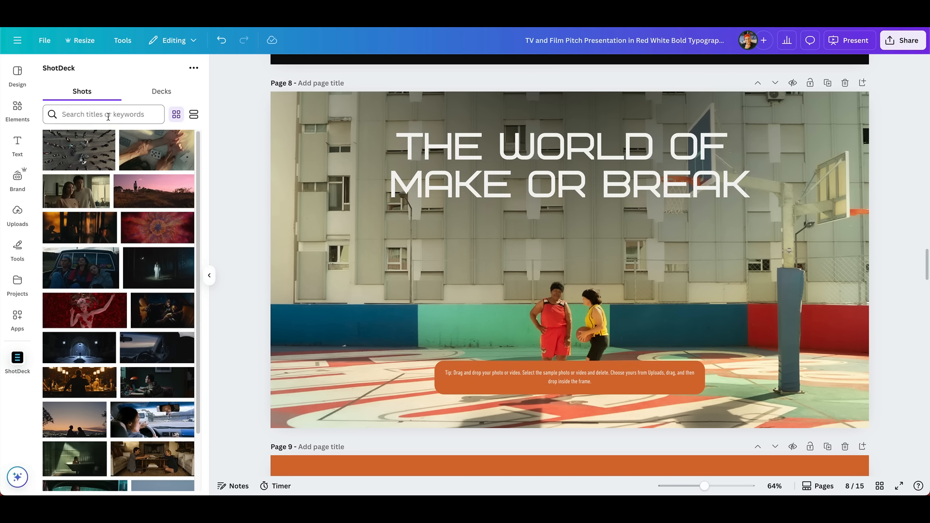
Step: Change the page 9 heading to "LIGHTING" and fill its first photo frame with the cockpit shot from THE LAST MEMORY's LIGHTING deck
{"action": "left_click", "coordinate": [186, 94]}
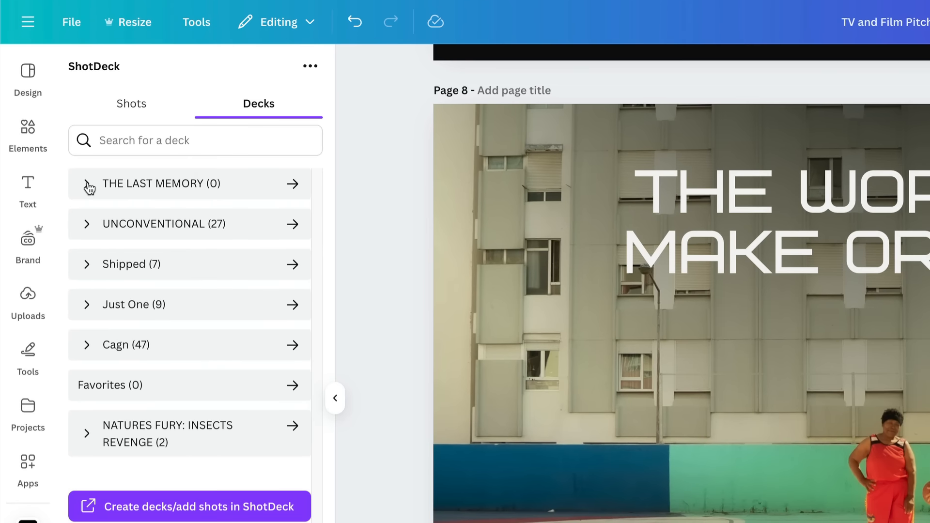
{"action": "left_click", "coordinate": [53, 142]}
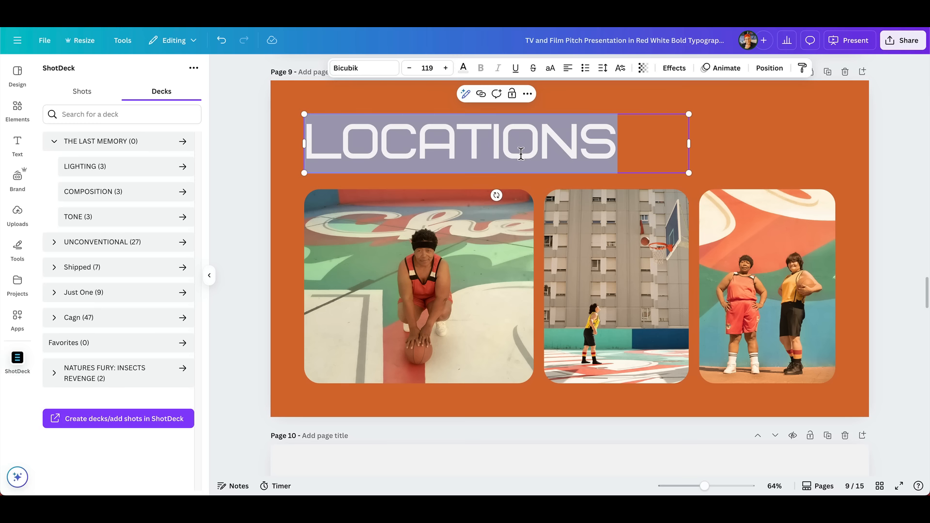
{"action": "type", "text": "LIGHTING"}
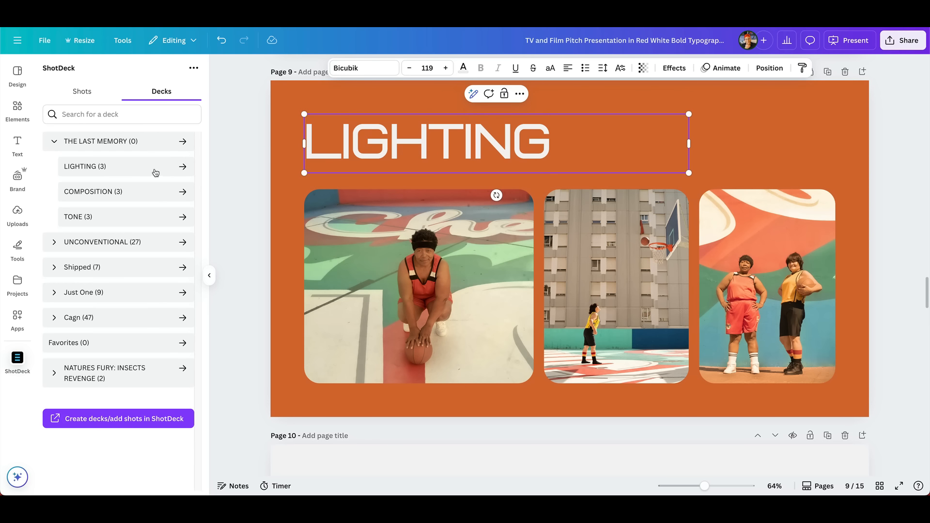
{"action": "left_click", "coordinate": [181, 169]}
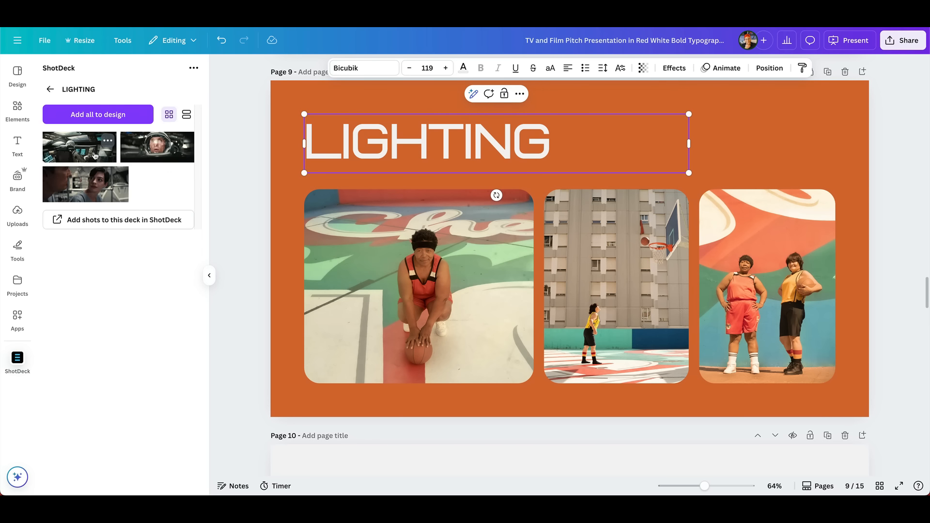
{"action": "left_click_drag", "start_coordinate": [104, 142], "coordinate": [325, 223]}
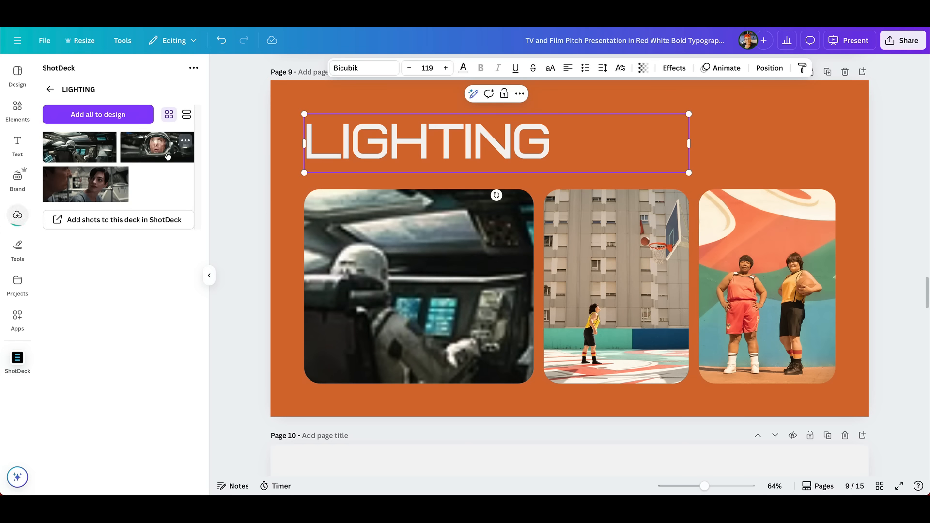
Step: Fill the second photo frame on page 9 with the helmeted astronaut shot from the LIGHTING deck
{"action": "left_click_drag", "start_coordinate": [163, 154], "coordinate": [576, 237]}
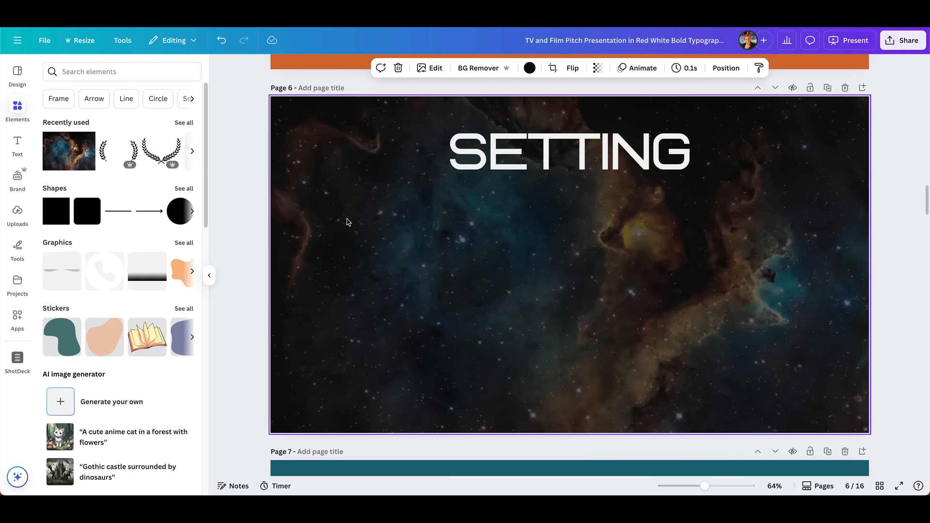
Step: Search the element videos for "space", add the astronaut video with the pink city skyline to the SETTING page, and shrink and place it below the heading
{"action": "left_click", "coordinate": [92, 71]}
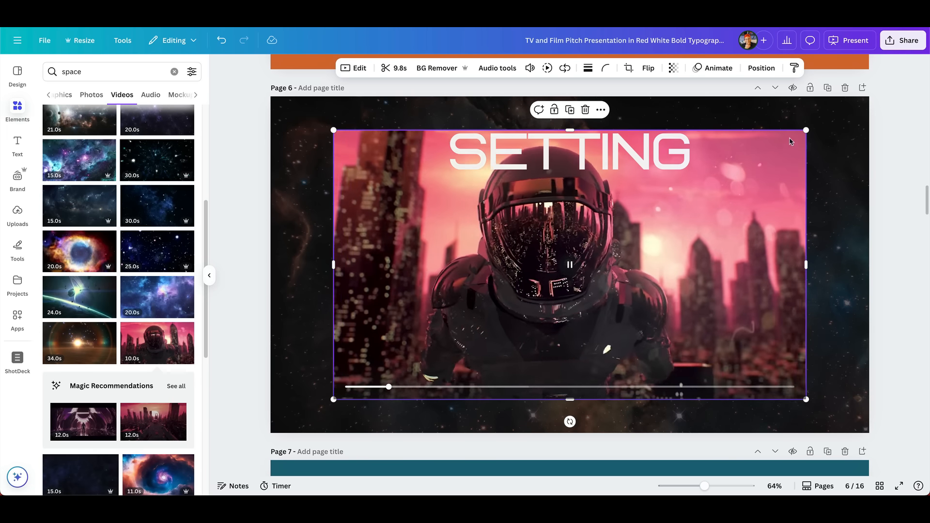
{"action": "left_click_drag", "start_coordinate": [804, 129], "coordinate": [765, 154]}
{"action": "left_click_drag", "start_coordinate": [697, 203], "coordinate": [698, 237]}
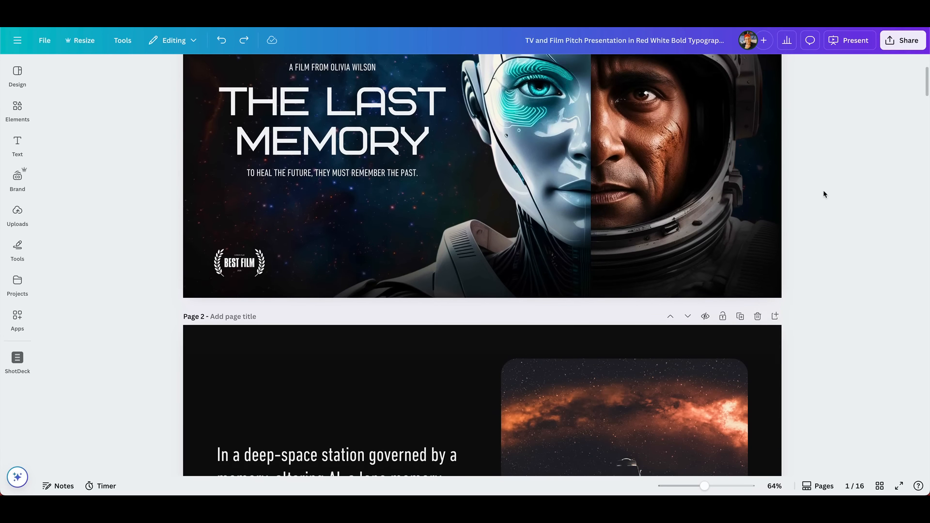
Step: Review the deck's opening pages, from the title page through LOGLINE to STRUCTURE
{"action": "scroll", "coordinate": [823, 190], "scroll_direction": "down", "scroll_amount": 5}
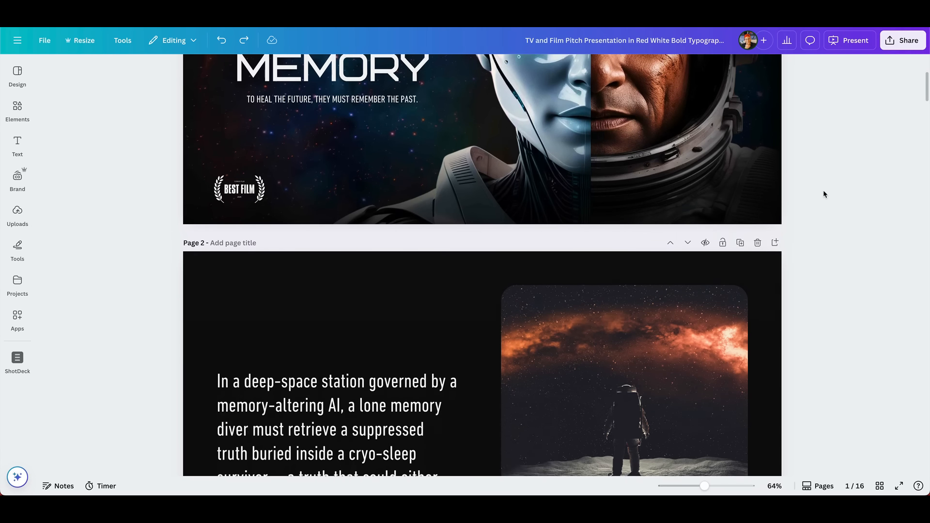
{"action": "scroll", "coordinate": [823, 192], "scroll_direction": "down", "scroll_amount": 4}
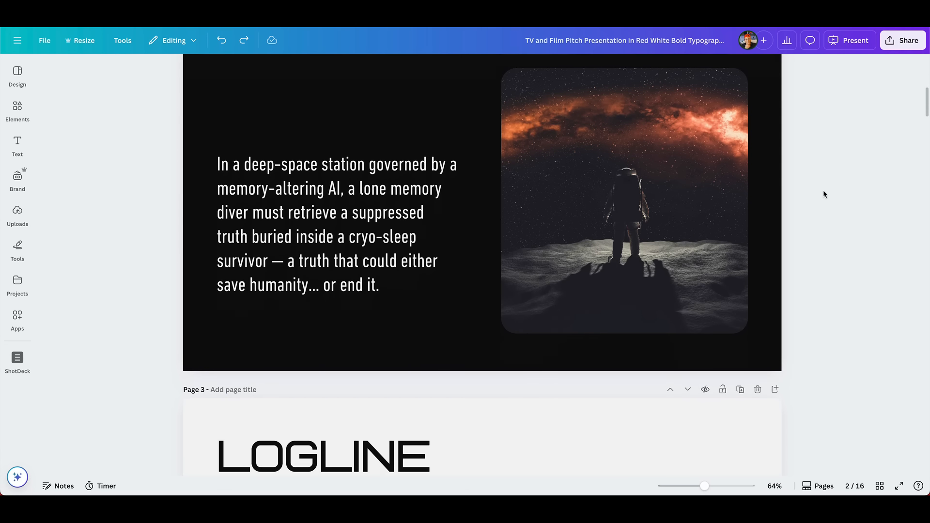
{"action": "scroll", "coordinate": [823, 194], "scroll_direction": "down", "scroll_amount": 2}
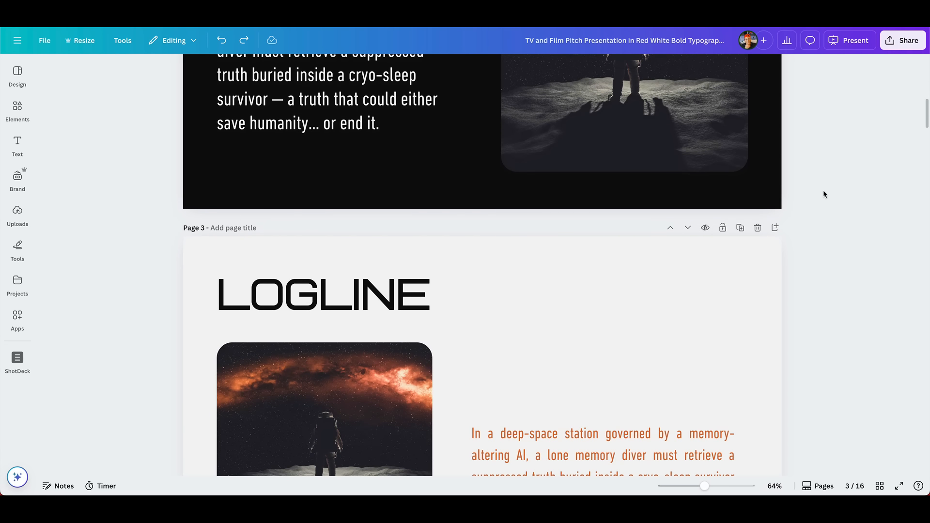
{"action": "scroll", "coordinate": [823, 194], "scroll_direction": "down", "scroll_amount": 1}
{"action": "scroll", "coordinate": [823, 194], "scroll_direction": "down", "scroll_amount": 4}
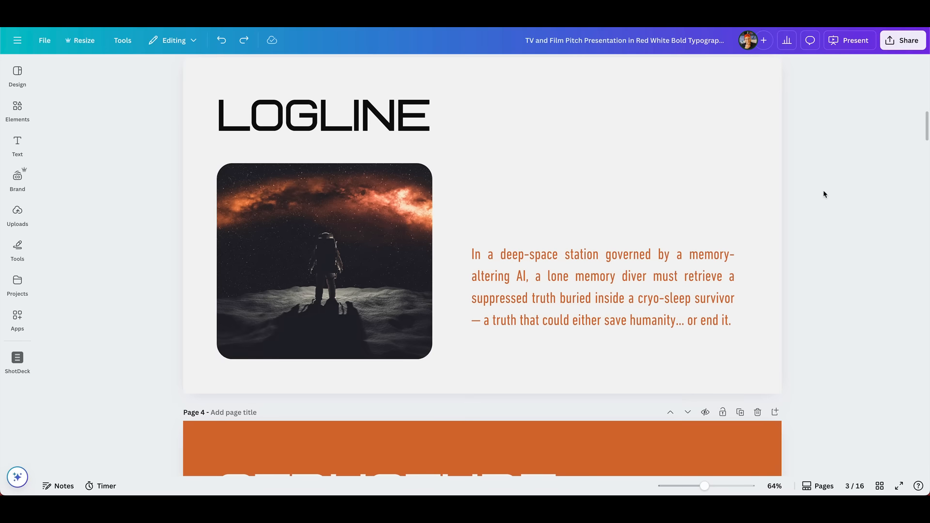
{"action": "scroll", "coordinate": [824, 195], "scroll_direction": "down", "scroll_amount": 1}
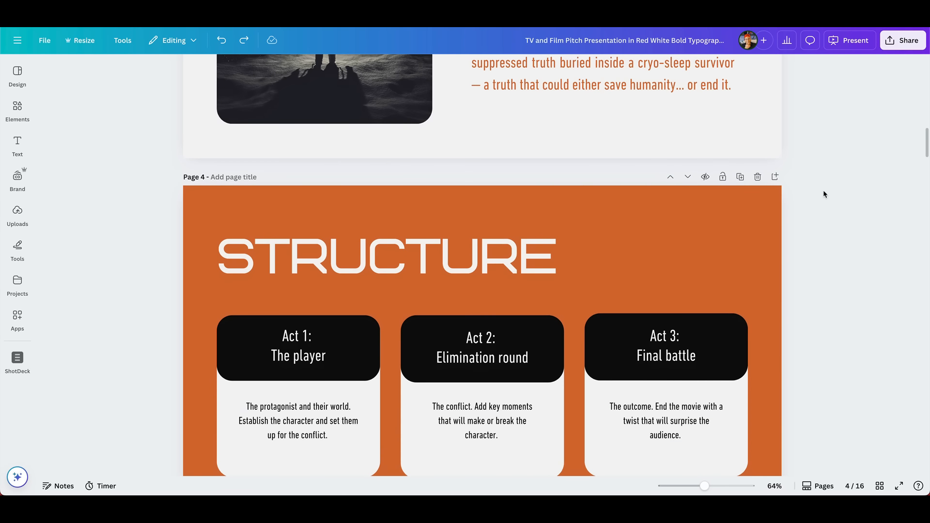
{"action": "scroll", "coordinate": [823, 194], "scroll_direction": "up", "scroll_amount": 10}
{"action": "scroll", "coordinate": [823, 194], "scroll_direction": "up", "scroll_amount": 9}
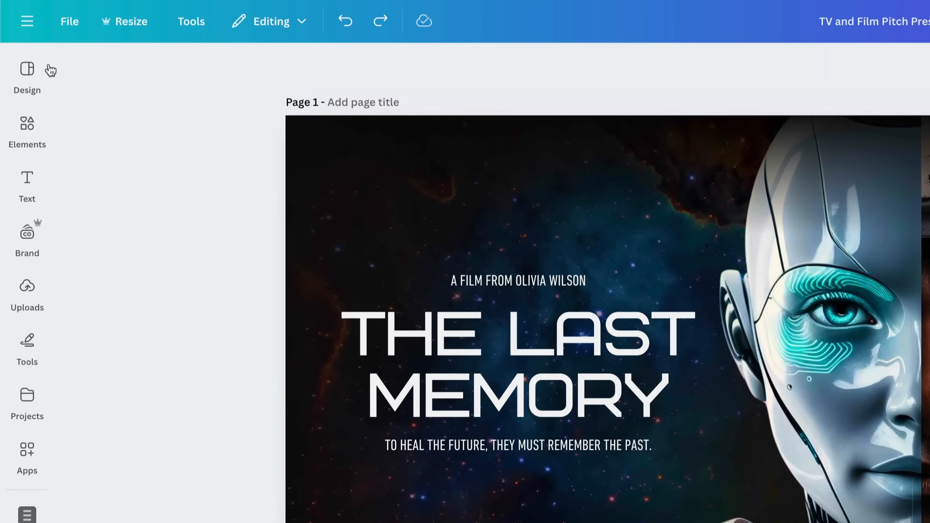
Step: Search the presentation templates for "timeline"
{"action": "left_click", "coordinate": [18, 72]}
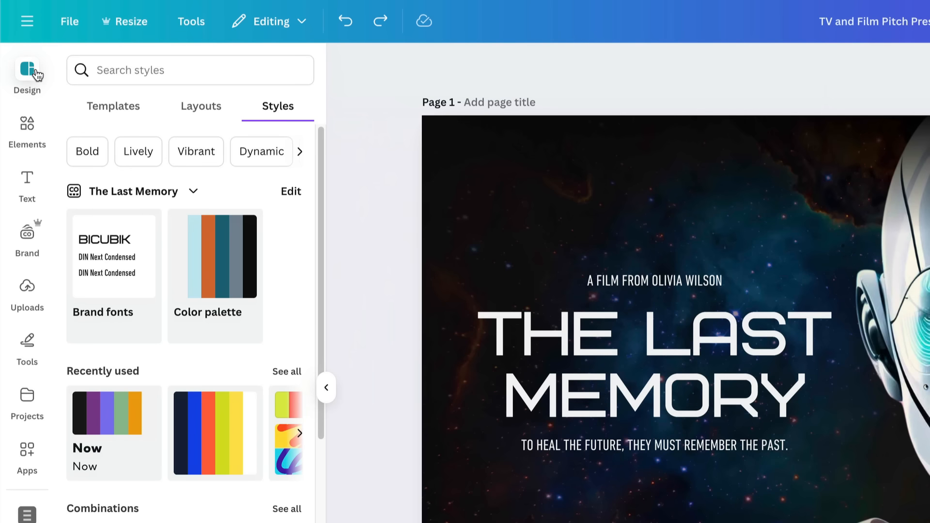
{"action": "left_click", "coordinate": [134, 113]}
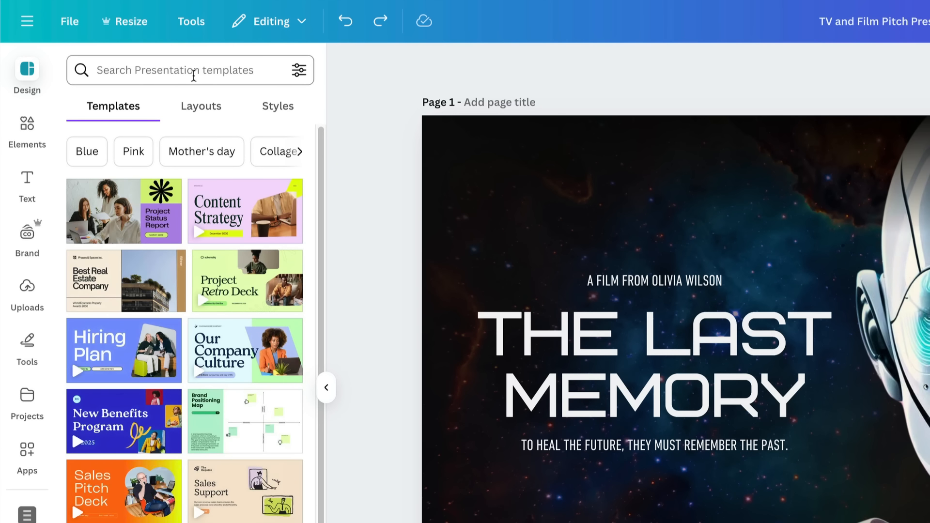
{"action": "left_click", "coordinate": [194, 76]}
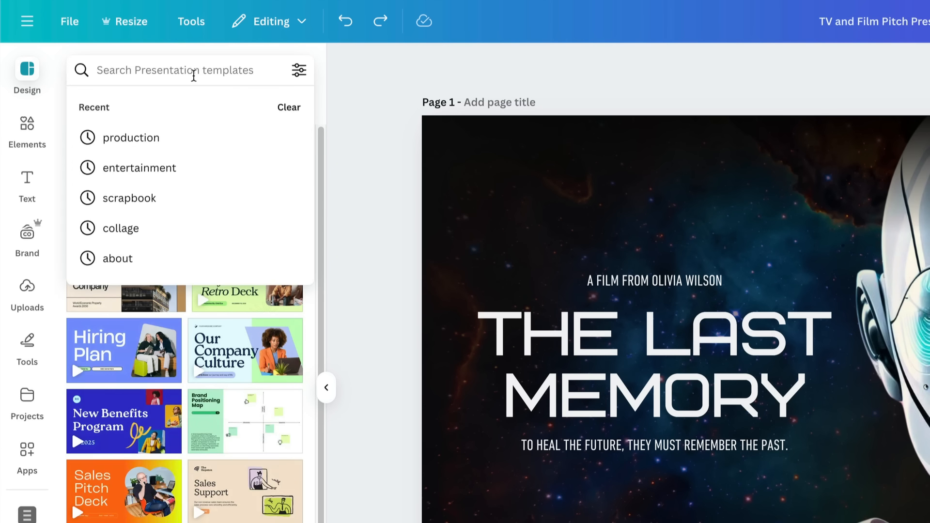
{"action": "type", "text": "timeline"}
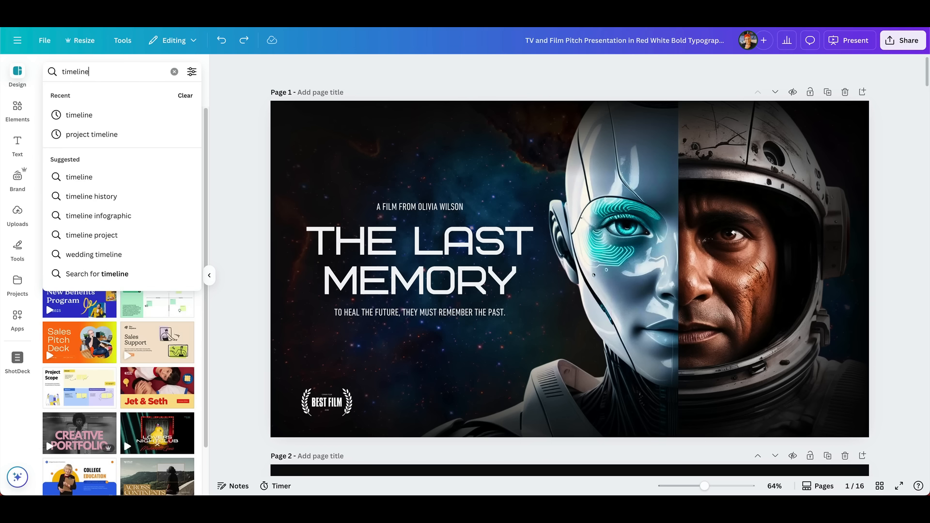
{"action": "key", "text": "Return"}
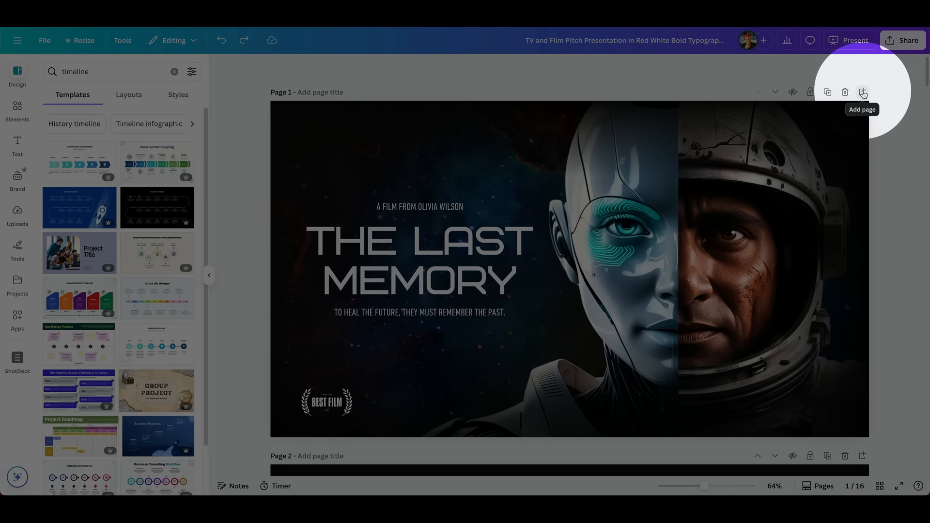
Step: Add a page after the title page and apply the Beige Modern Timeline Brainstorming template to it
{"action": "left_click", "coordinate": [862, 92]}
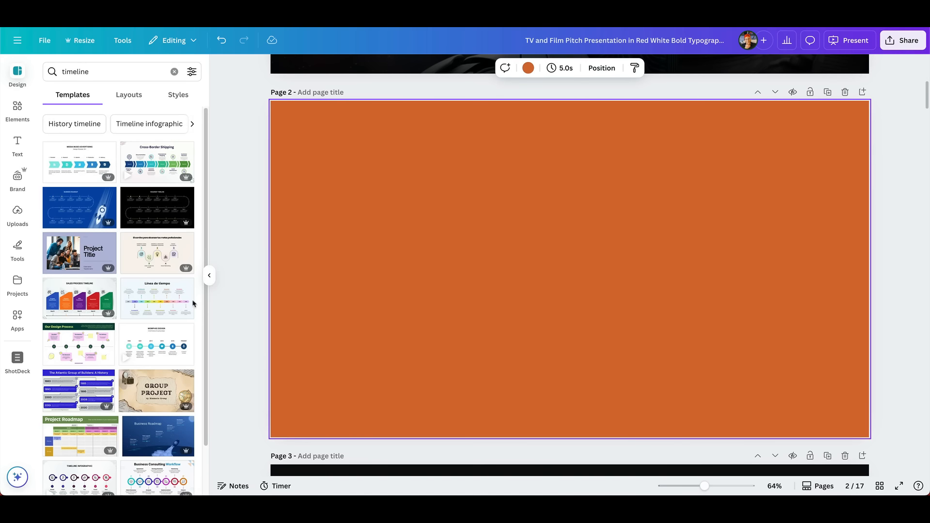
{"action": "scroll", "coordinate": [126, 255], "scroll_direction": "down", "scroll_amount": 3}
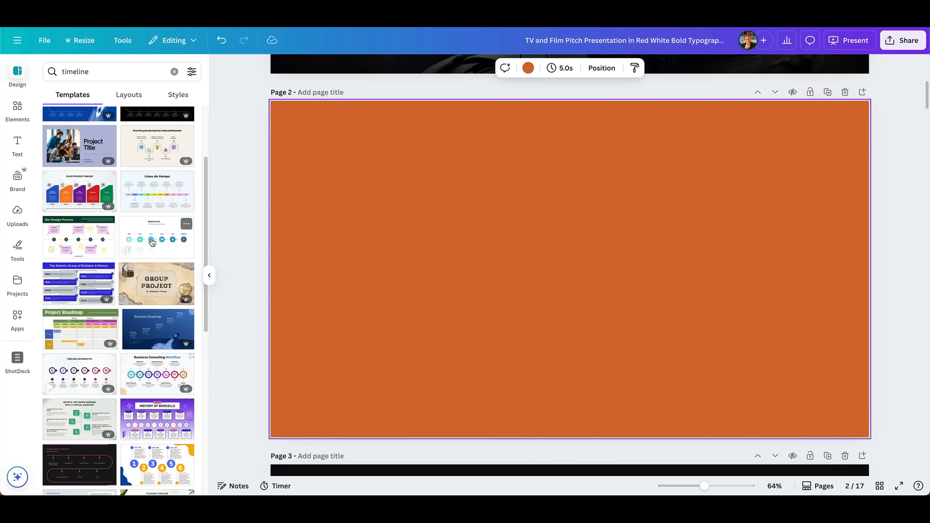
{"action": "scroll", "coordinate": [154, 256], "scroll_direction": "down", "scroll_amount": 5}
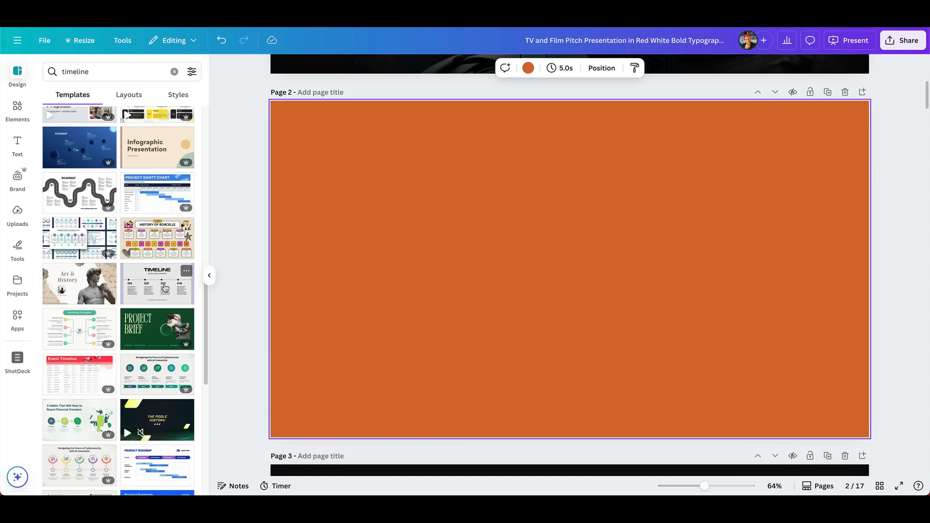
{"action": "left_click", "coordinate": [165, 287]}
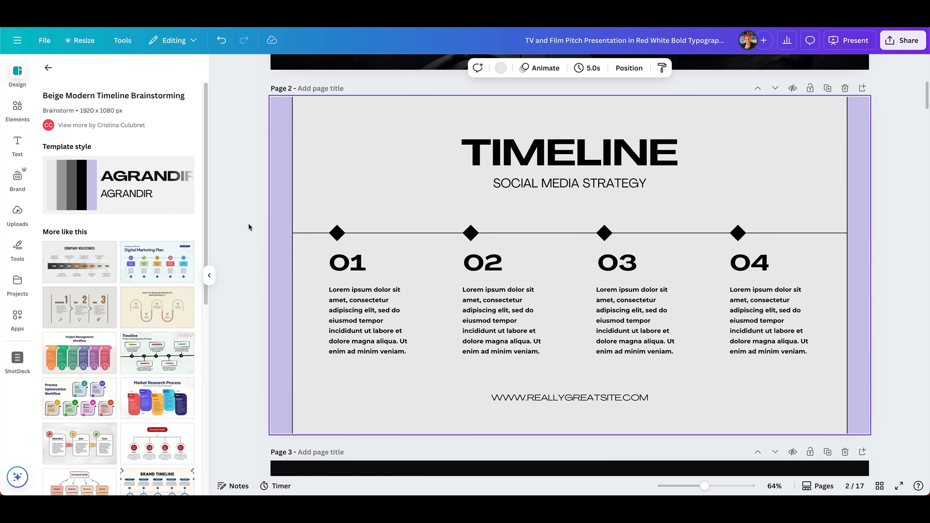
Step: Apply The Last Memory brand fonts to the TIMELINE page and shuffle its brand color palette to a black background with orange side bars
{"action": "left_click", "coordinate": [48, 70]}
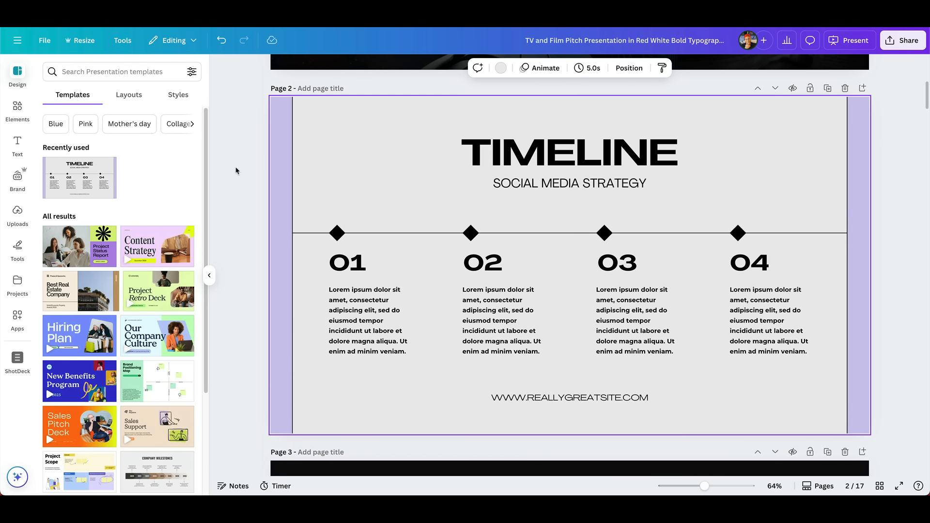
{"action": "left_click", "coordinate": [179, 101]}
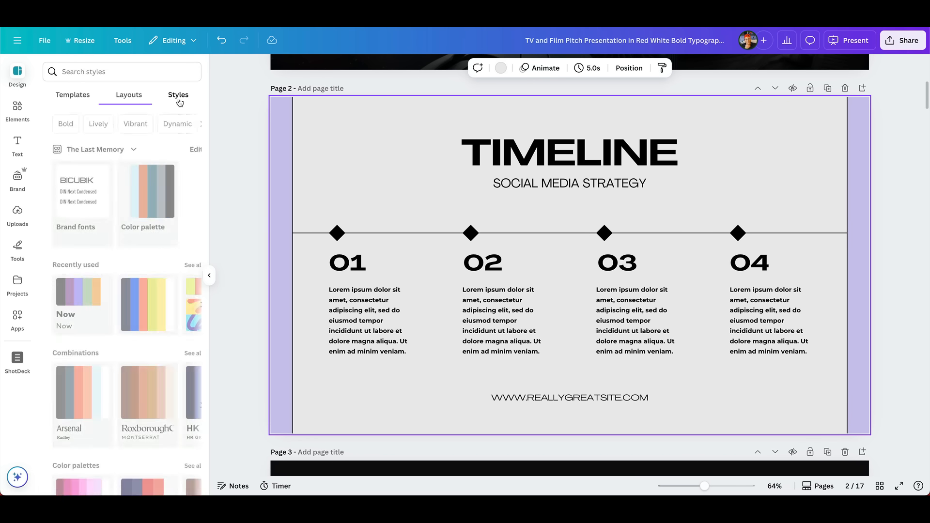
{"action": "left_click", "coordinate": [77, 195]}
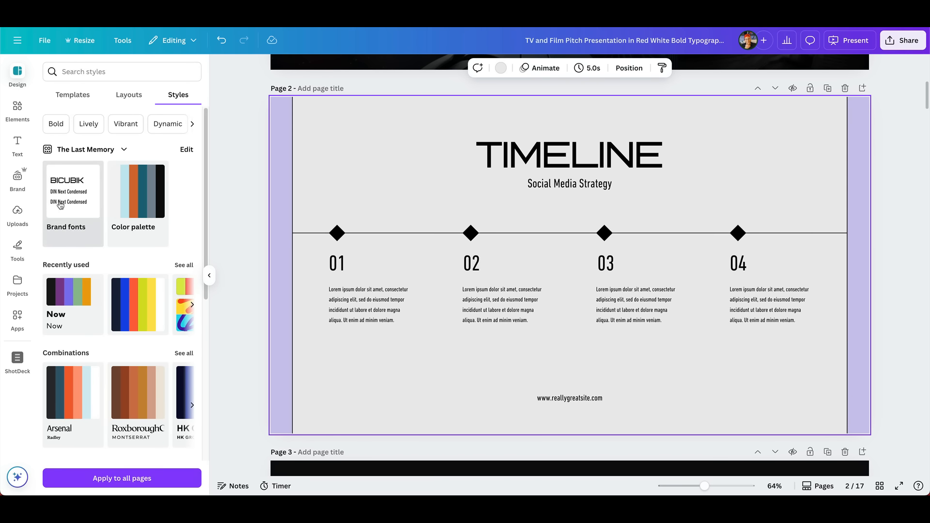
{"action": "left_click", "coordinate": [136, 193]}
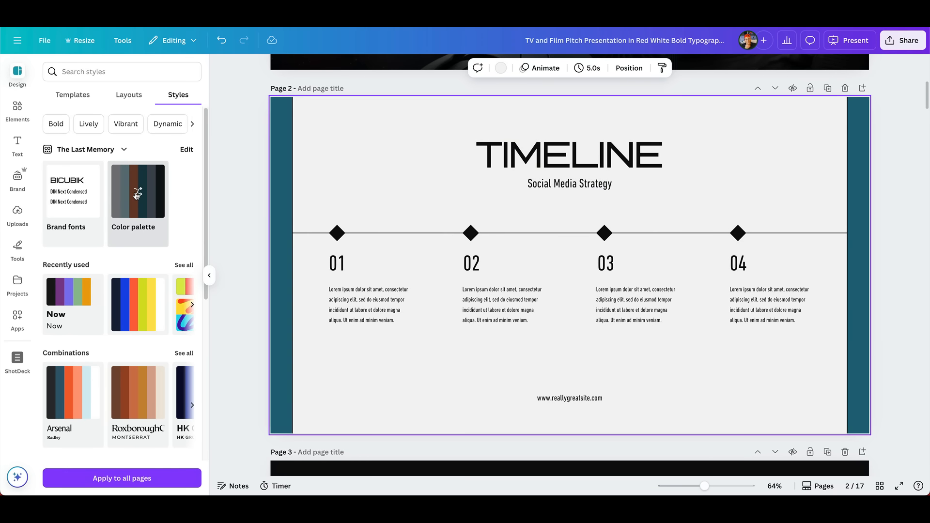
{"action": "left_click", "coordinate": [137, 194]}
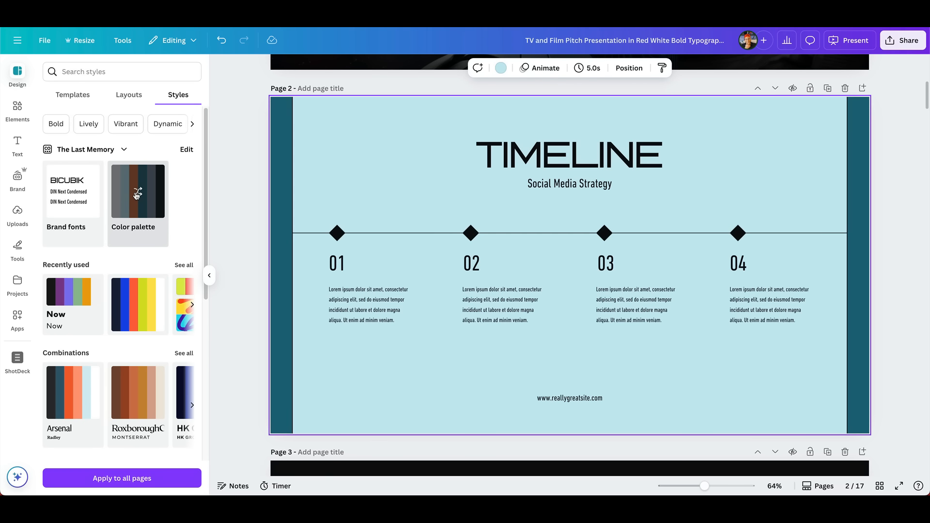
{"action": "left_click", "coordinate": [137, 194]}
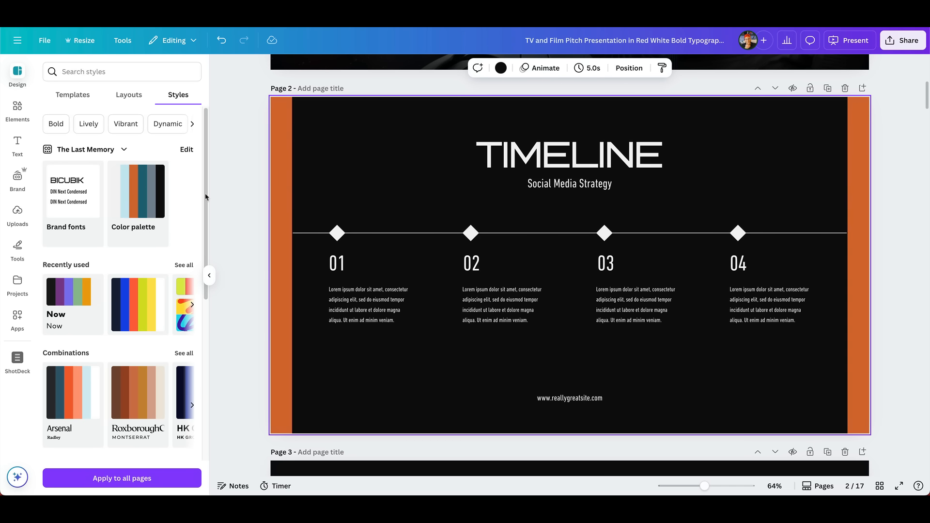
{"action": "left_click", "coordinate": [253, 193]}
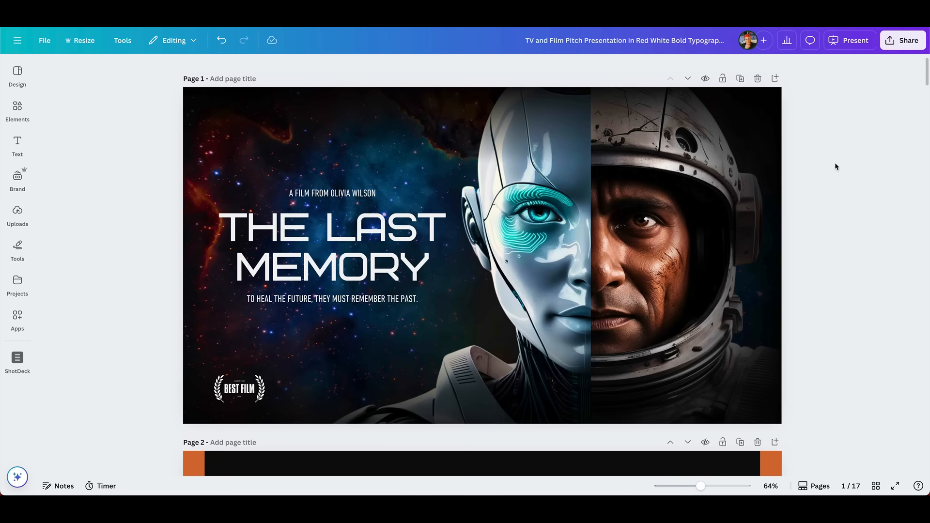
Step: Return to the title page and show the deck's page thumbnails
{"action": "scroll", "coordinate": [834, 165], "scroll_direction": "down", "scroll_amount": 2}
{"action": "scroll", "coordinate": [835, 166], "scroll_direction": "up", "scroll_amount": 3}
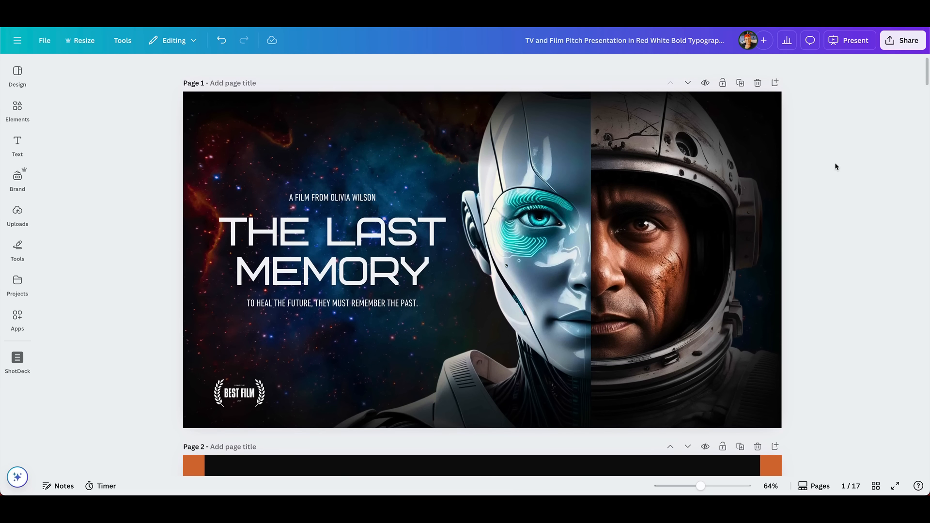
{"action": "scroll", "coordinate": [835, 167], "scroll_direction": "down", "scroll_amount": 1}
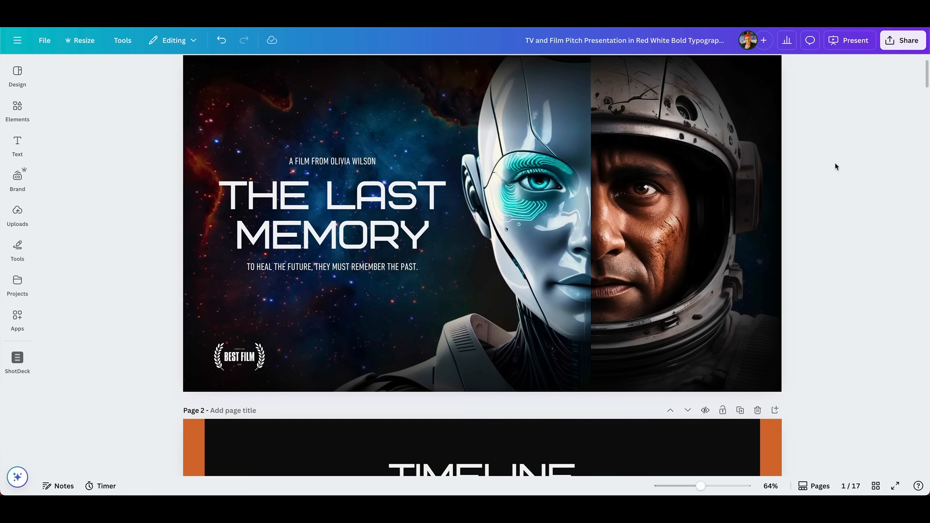
{"action": "scroll", "coordinate": [834, 167], "scroll_direction": "up", "scroll_amount": 1}
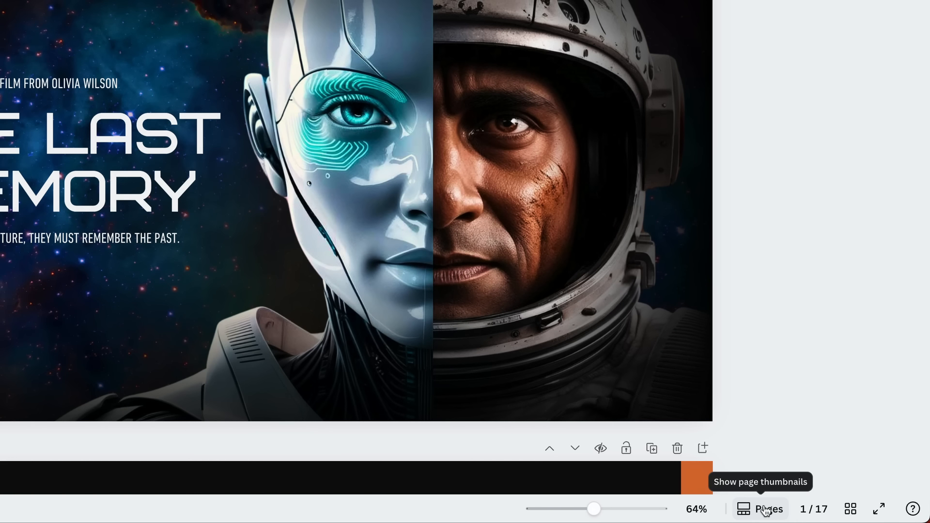
{"action": "left_click", "coordinate": [772, 509]}
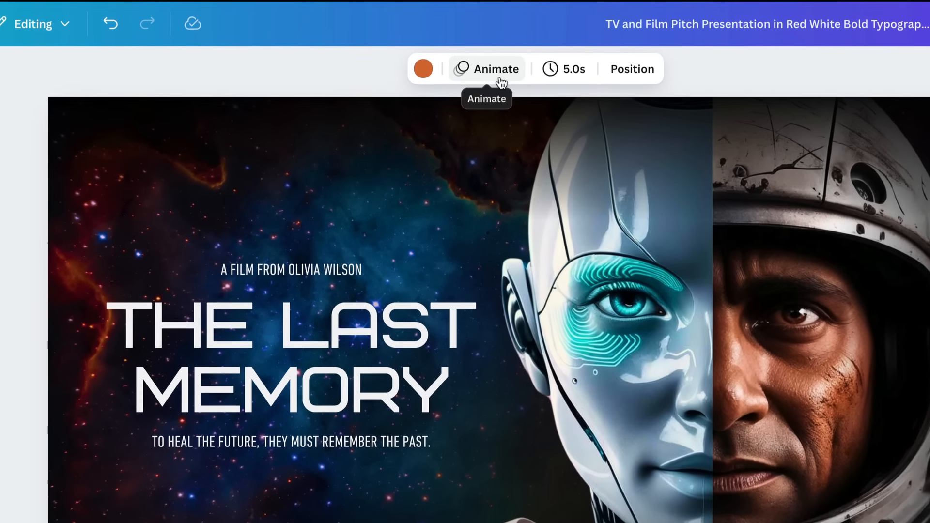
Step: Animate the entire design with Magic Animate, trying the recommended Digital style and choosing the Bold style
{"action": "left_click", "coordinate": [454, 71]}
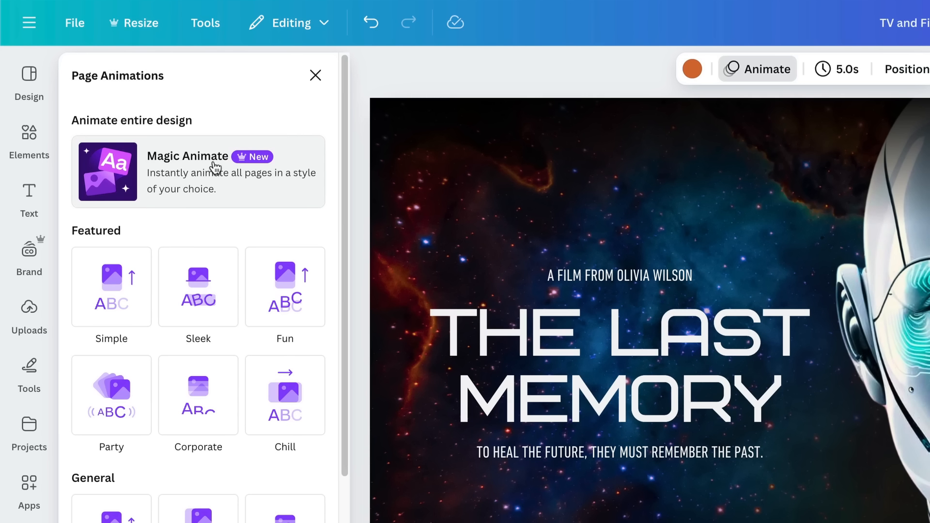
{"action": "left_click", "coordinate": [249, 196]}
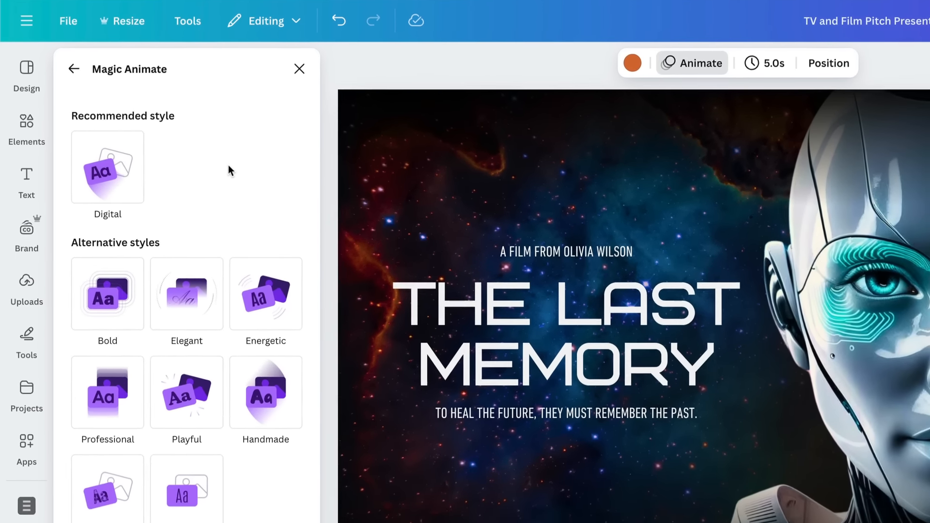
{"action": "left_click", "coordinate": [119, 163]}
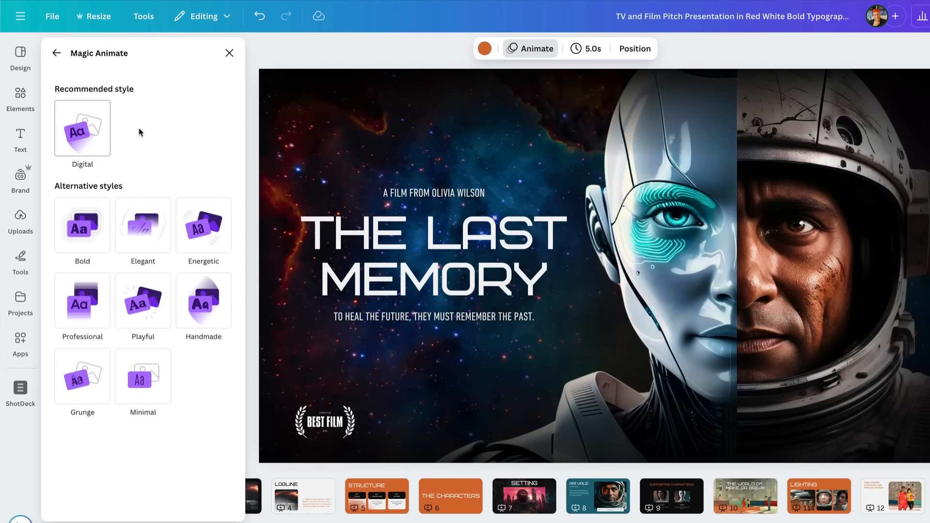
{"action": "left_click", "coordinate": [85, 216]}
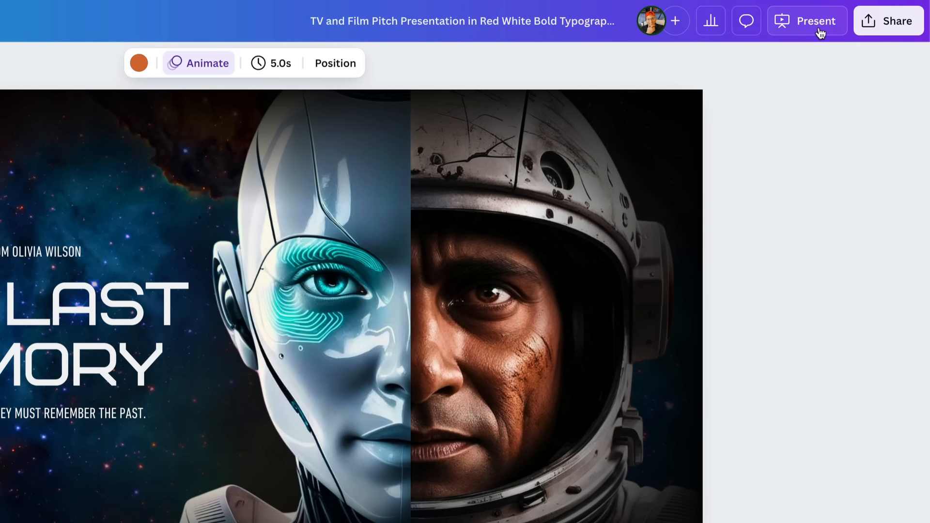
Step: Present the deck full screen from the title page
{"action": "left_click", "coordinate": [819, 32]}
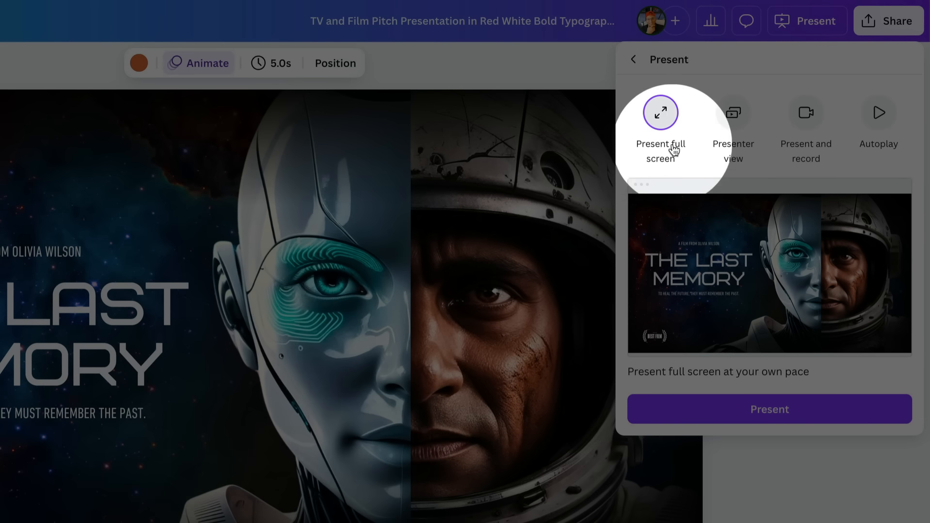
{"action": "left_click", "coordinate": [810, 410]}
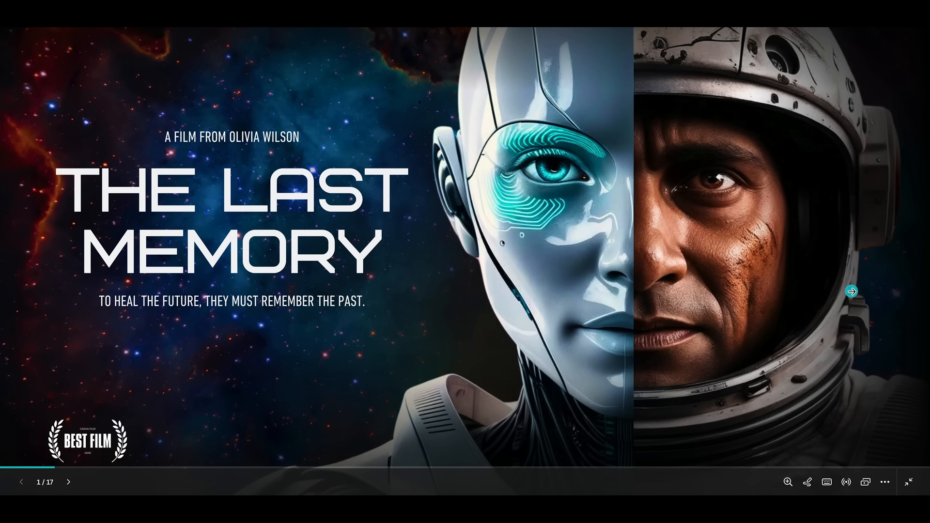
Step: Show the Magic Shortcuts during the presentation and play the Curtain call, Confetti and Mic drop effects on the title page
{"action": "left_click", "coordinate": [851, 291]}
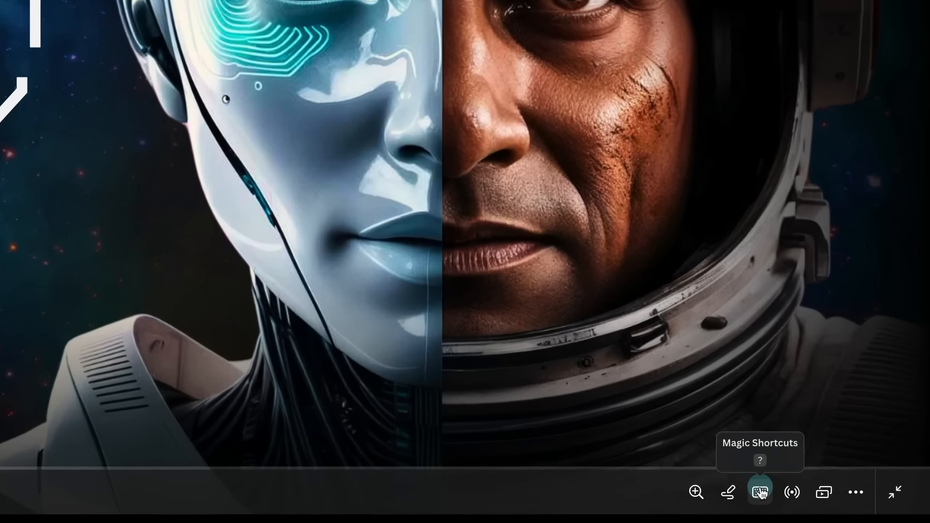
{"action": "left_click", "coordinate": [826, 482]}
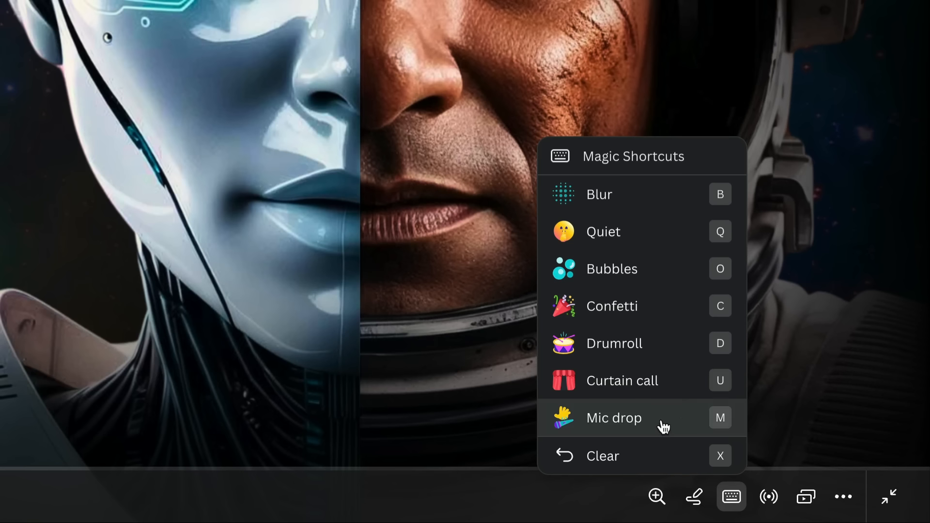
{"action": "left_click", "coordinate": [676, 390]}
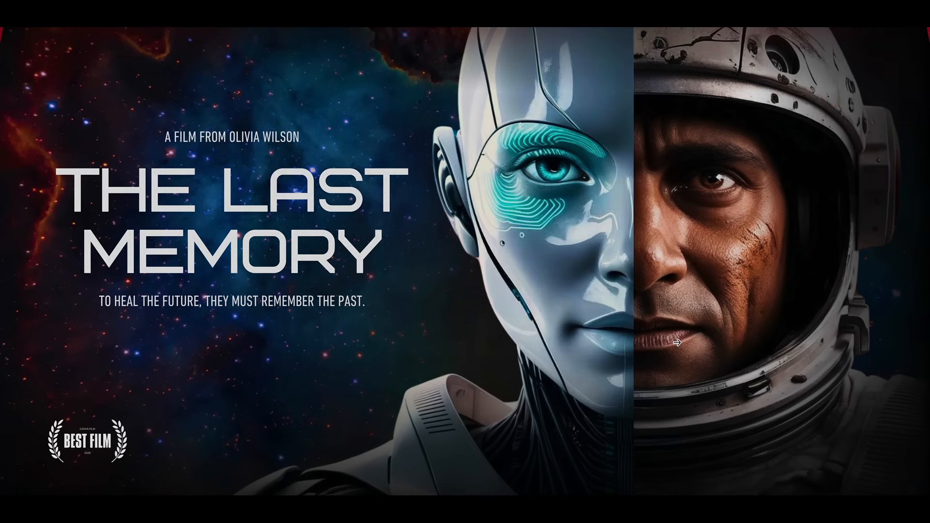
{"action": "key", "text": "u"}
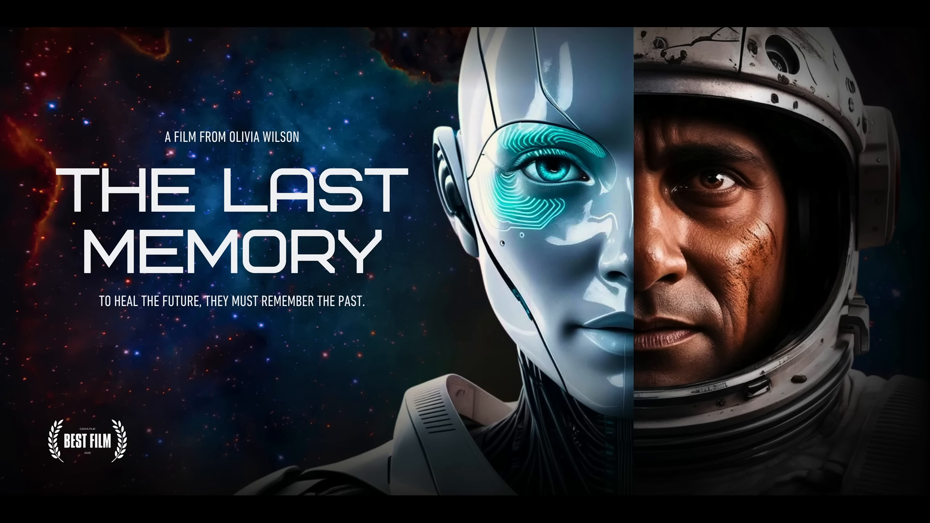
{"action": "key", "text": "c"}
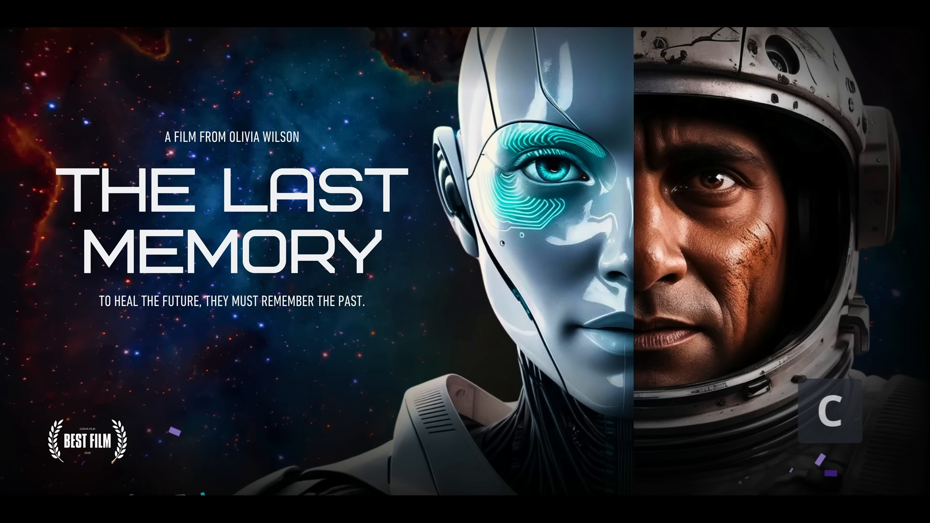
{"action": "key", "text": "m"}
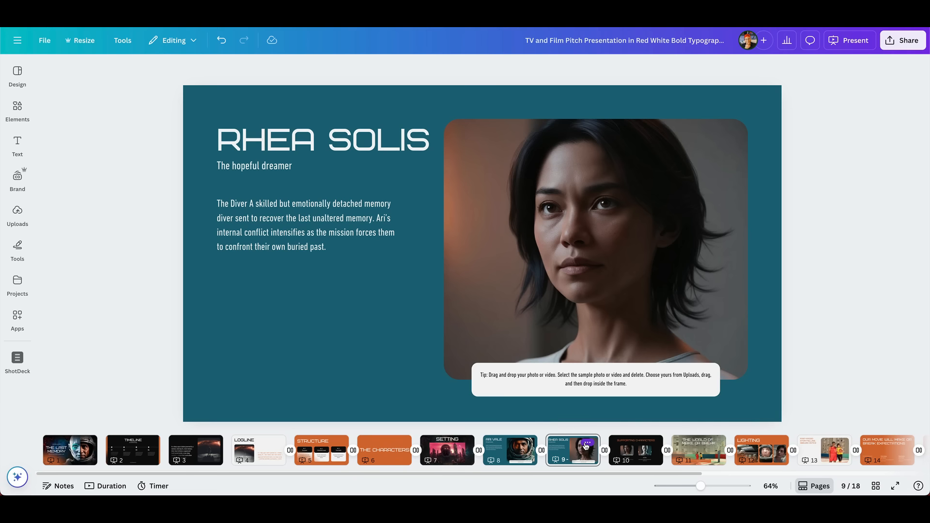
Step: Hide page 11, THE WORLD OF MAKE OR BREAK, from the presentation and select page 10
{"action": "scroll", "coordinate": [581, 446], "scroll_direction": "right", "scroll_amount": 3}
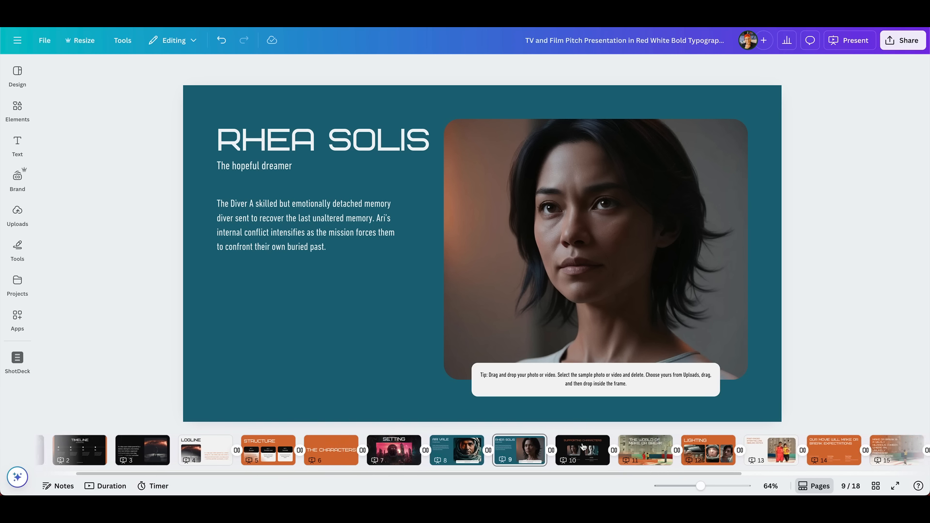
{"action": "scroll", "coordinate": [582, 446], "scroll_direction": "right", "scroll_amount": 3}
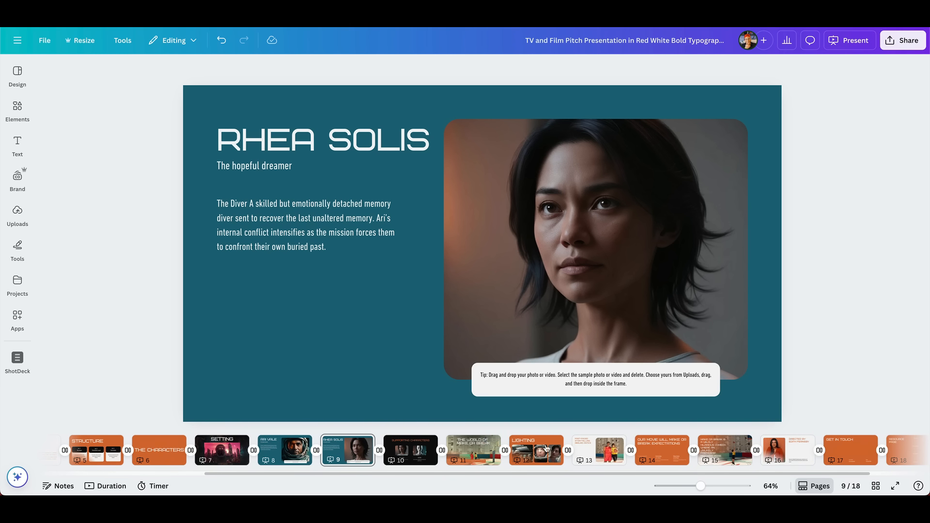
{"action": "left_click", "coordinate": [474, 447]}
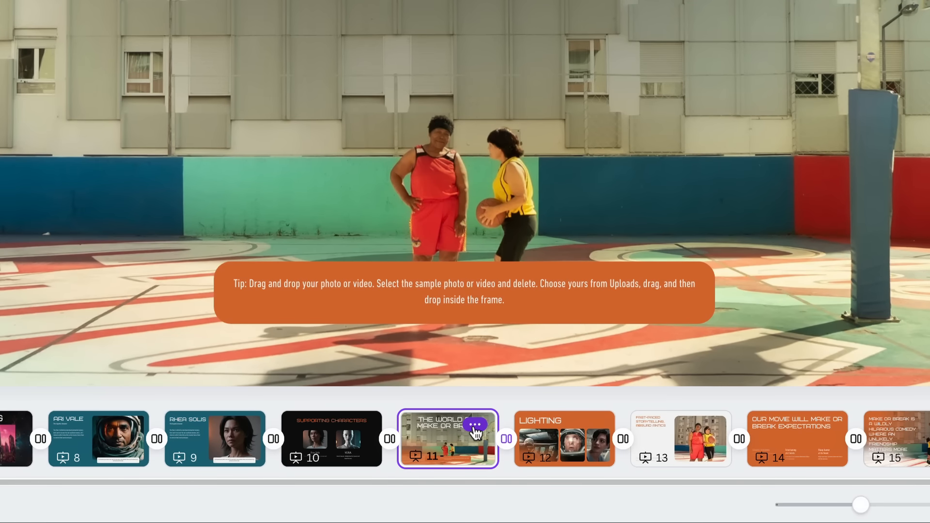
{"action": "left_click", "coordinate": [478, 426]}
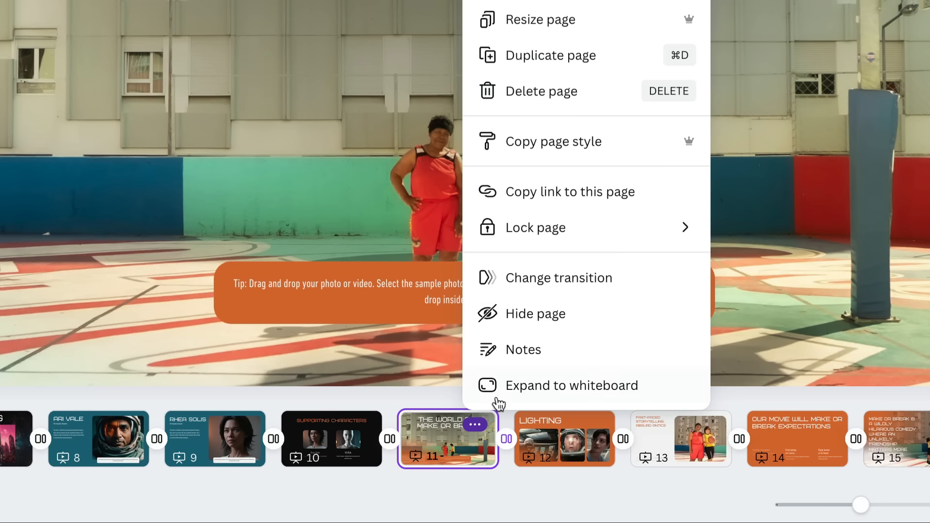
{"action": "left_click", "coordinate": [588, 314]}
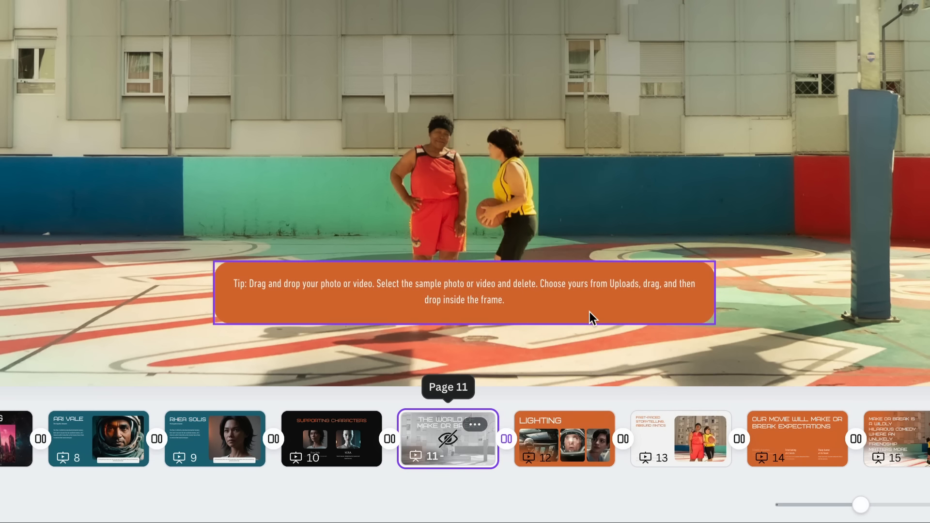
{"action": "left_click", "coordinate": [333, 445]}
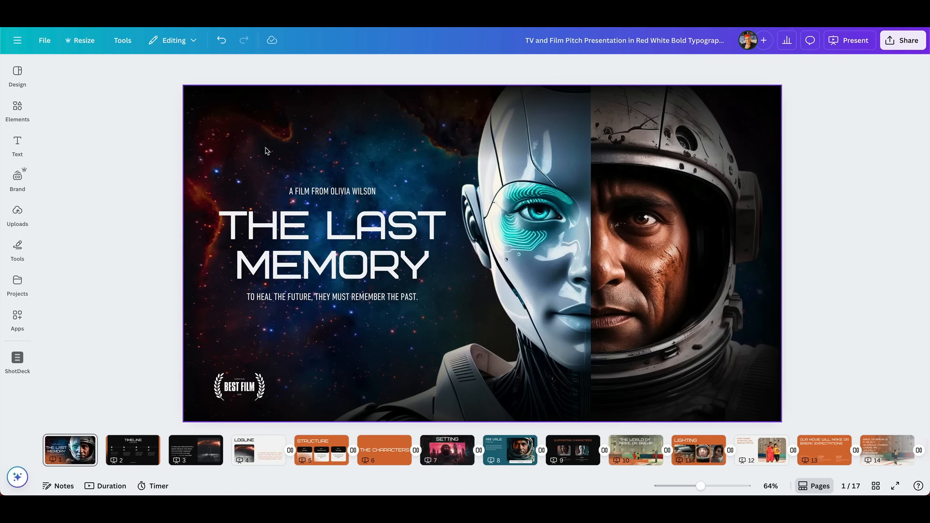
Step: Search the elements for "epic", limit the results to audio, and preview the track The Sound of Arrows
{"action": "left_click", "coordinate": [18, 72]}
{"action": "left_click", "coordinate": [19, 106]}
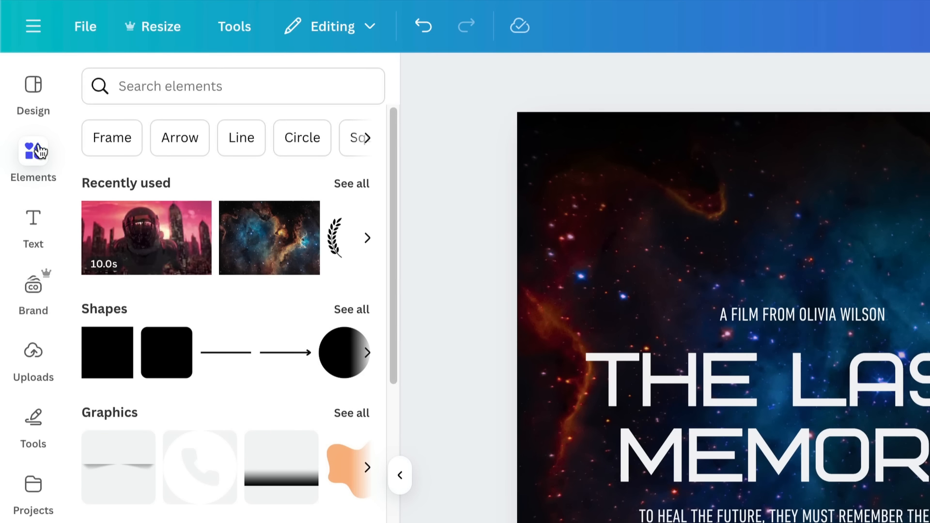
{"action": "left_click", "coordinate": [166, 85]}
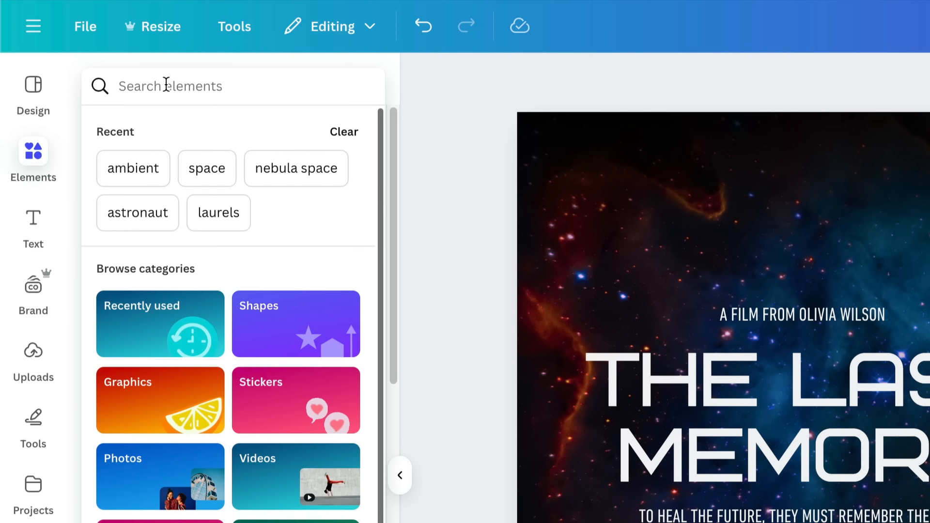
{"action": "type", "text": "epic"}
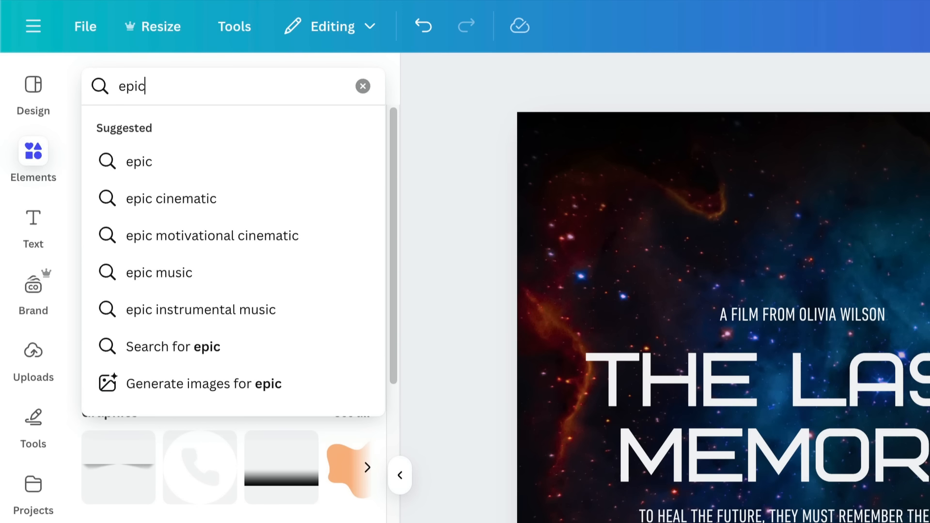
{"action": "key", "text": "Return"}
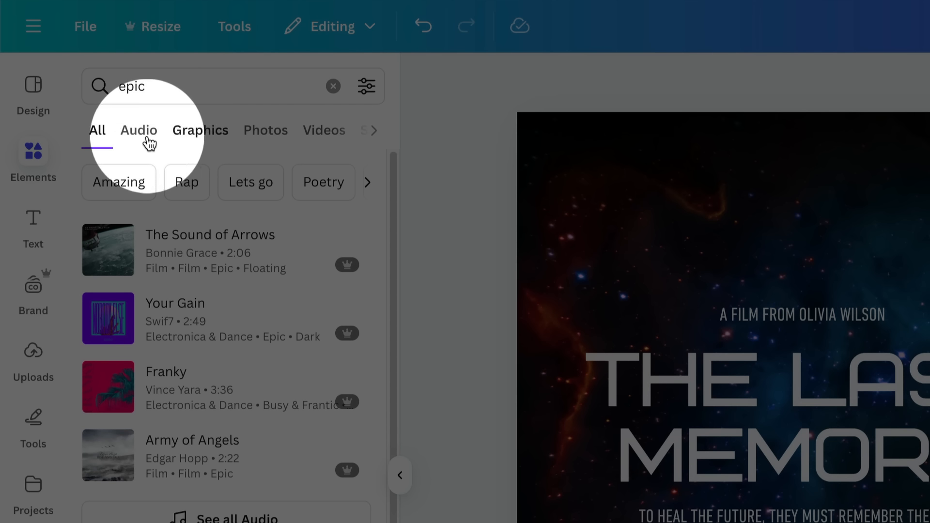
{"action": "left_click", "coordinate": [130, 142]}
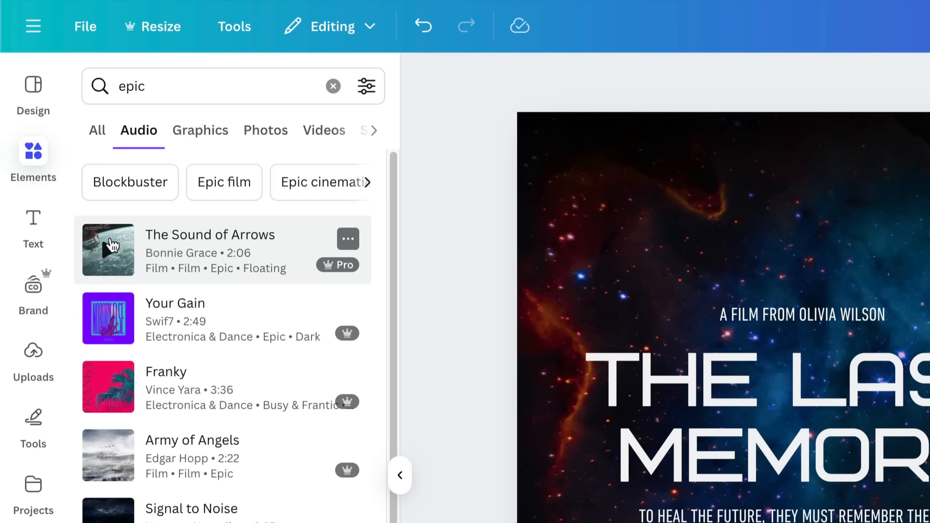
{"action": "left_click", "coordinate": [110, 252]}
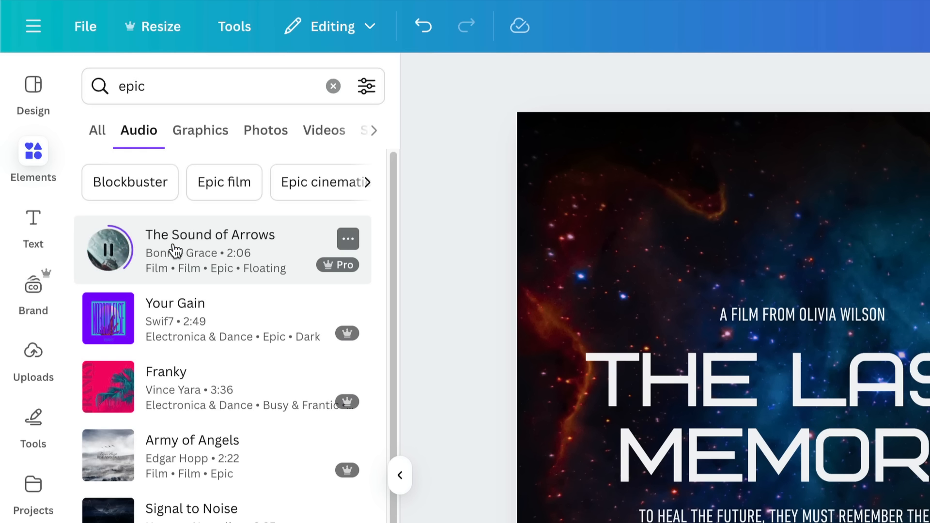
{"action": "left_click", "coordinate": [113, 250]}
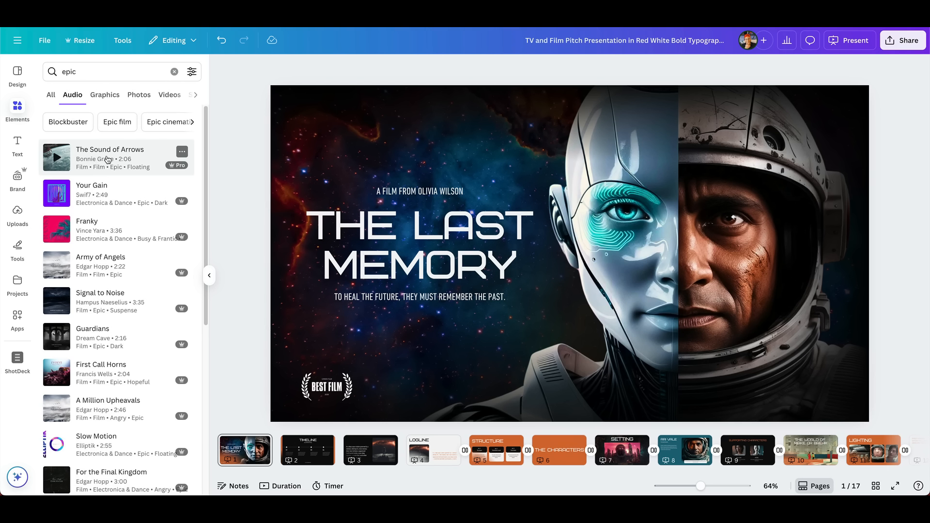
Step: Add The Sound of Arrows to the title page and set its volume to 30
{"action": "left_click_drag", "start_coordinate": [107, 160], "coordinate": [240, 432]}
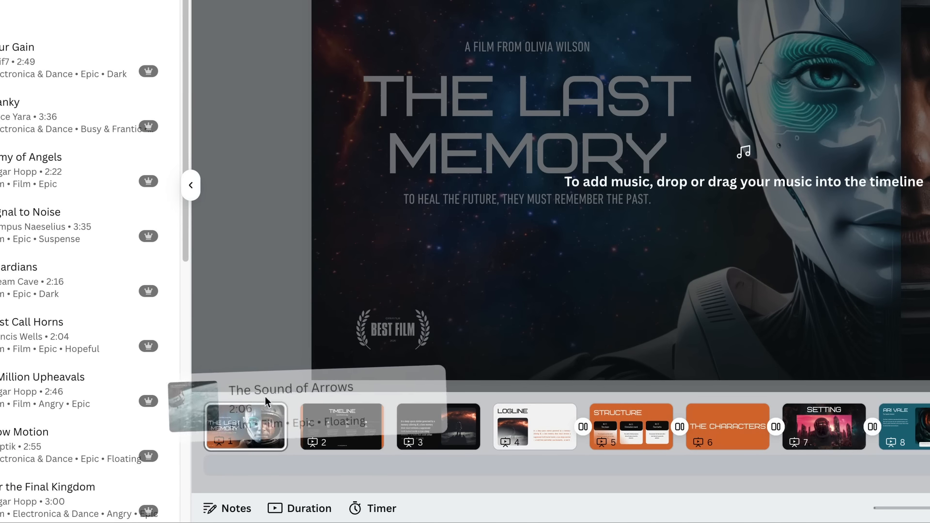
{"action": "left_click_drag", "start_coordinate": [265, 396], "coordinate": [262, 421]}
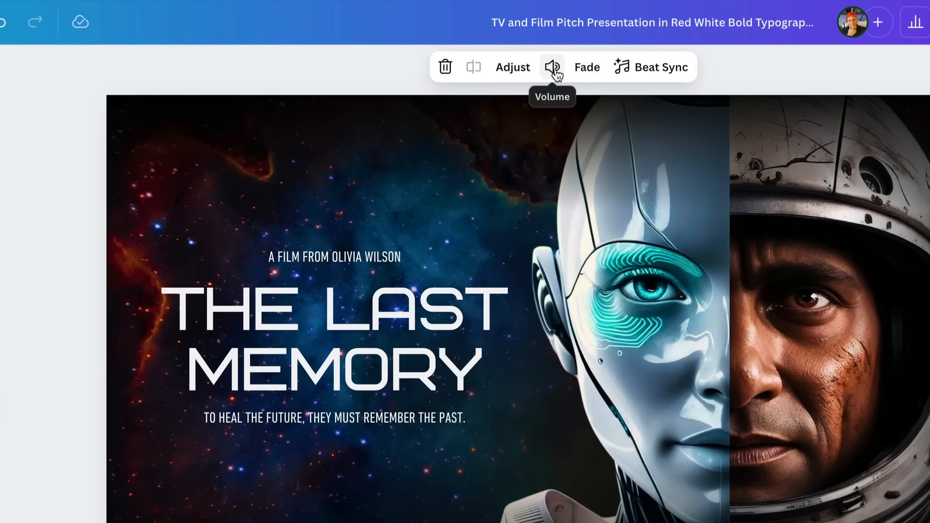
{"action": "left_click", "coordinate": [557, 76]}
{"action": "left_click_drag", "start_coordinate": [513, 116], "coordinate": [484, 122]}
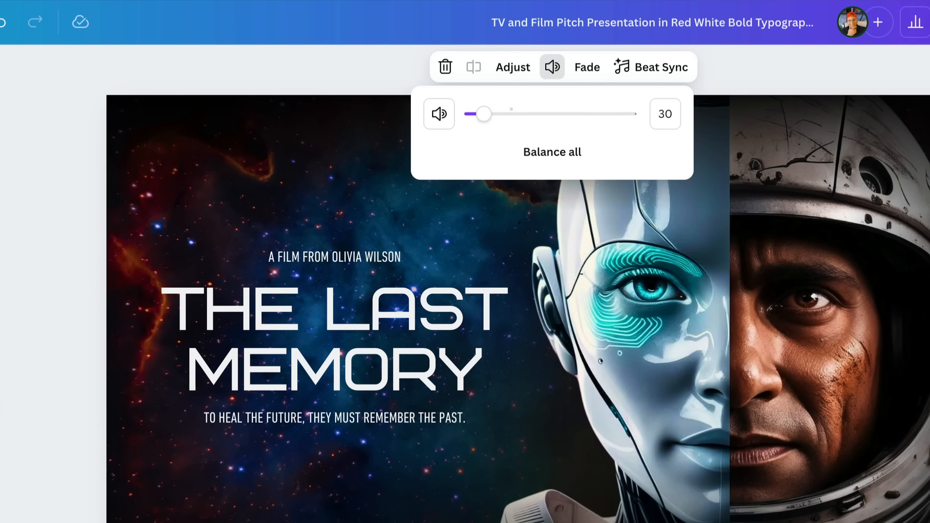
Step: Present the deck full screen with the soundtrack on the title page
{"action": "left_click", "coordinate": [885, 33]}
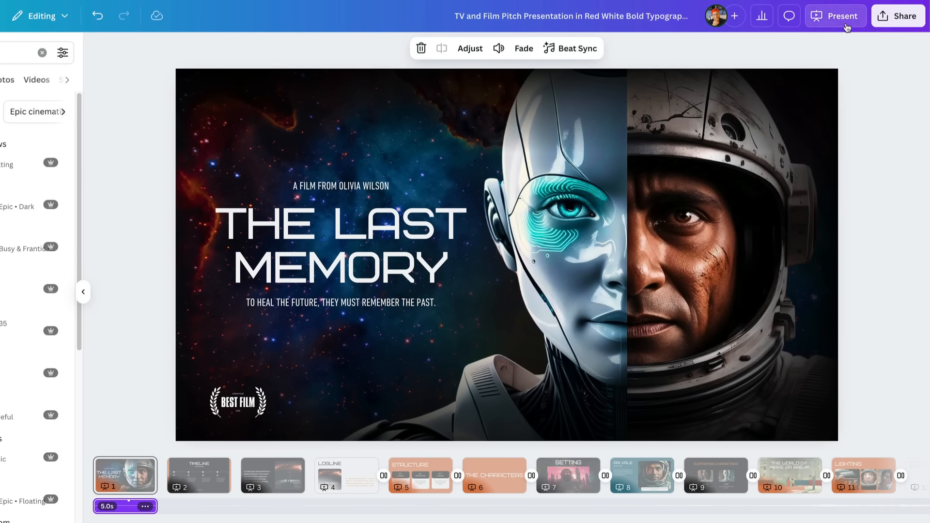
{"action": "left_click", "coordinate": [874, 22]}
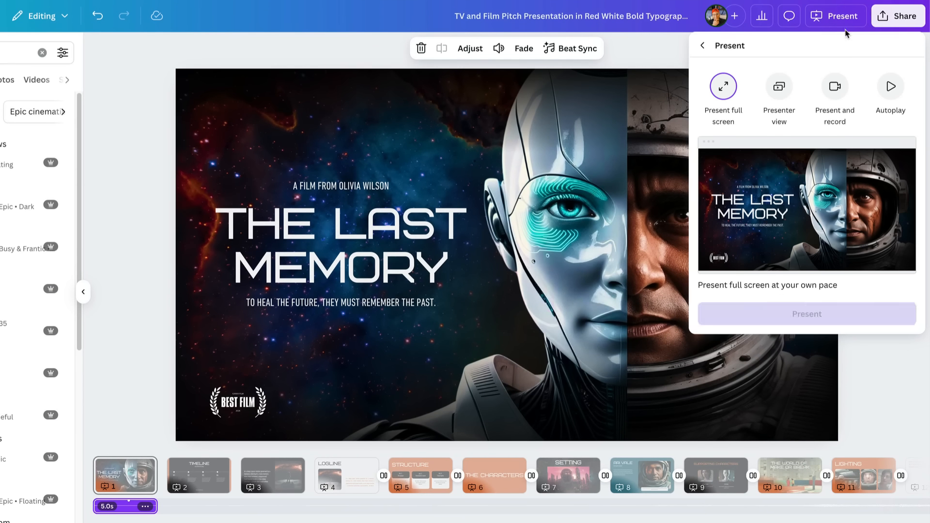
{"action": "left_click", "coordinate": [735, 317]}
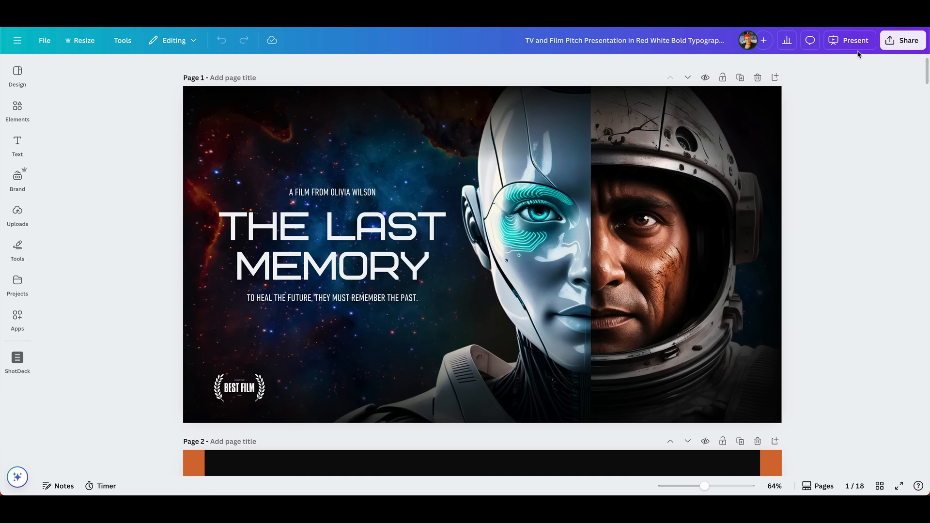
Step: Review the design's PDF Standard download settings and open its public view link sharing option
{"action": "left_click", "coordinate": [903, 50]}
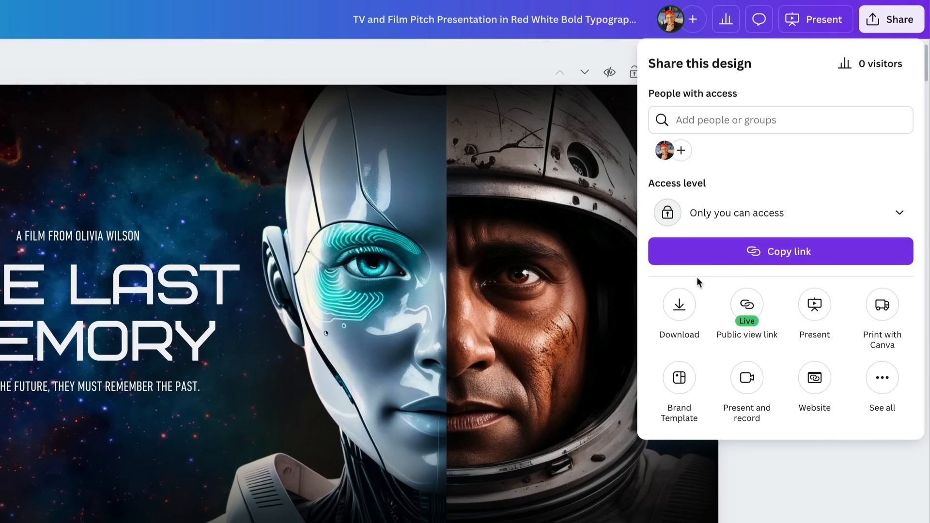
{"action": "left_click", "coordinate": [680, 305]}
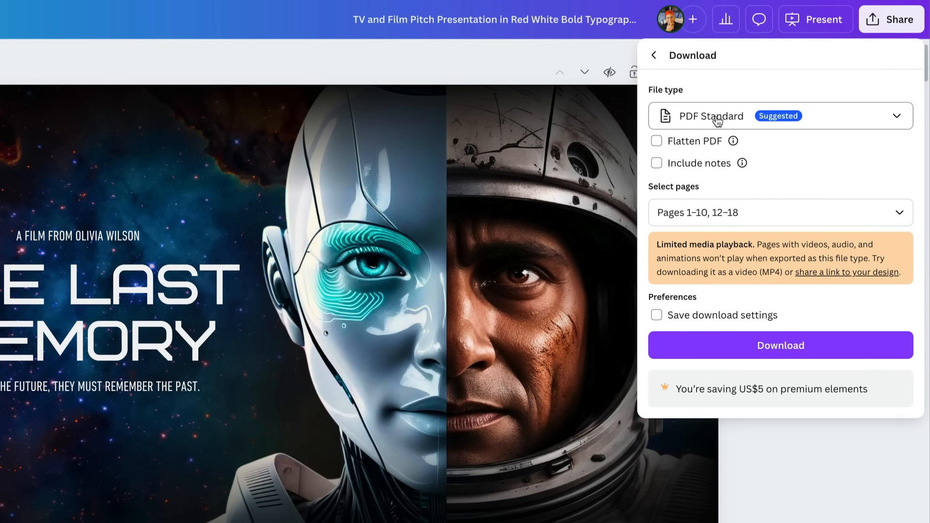
{"action": "left_click", "coordinate": [840, 124]}
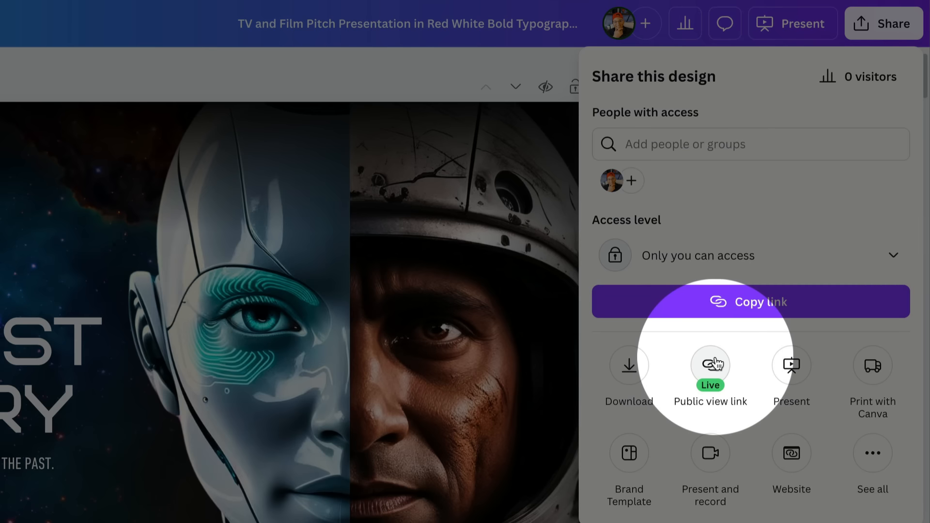
{"action": "left_click", "coordinate": [715, 363]}
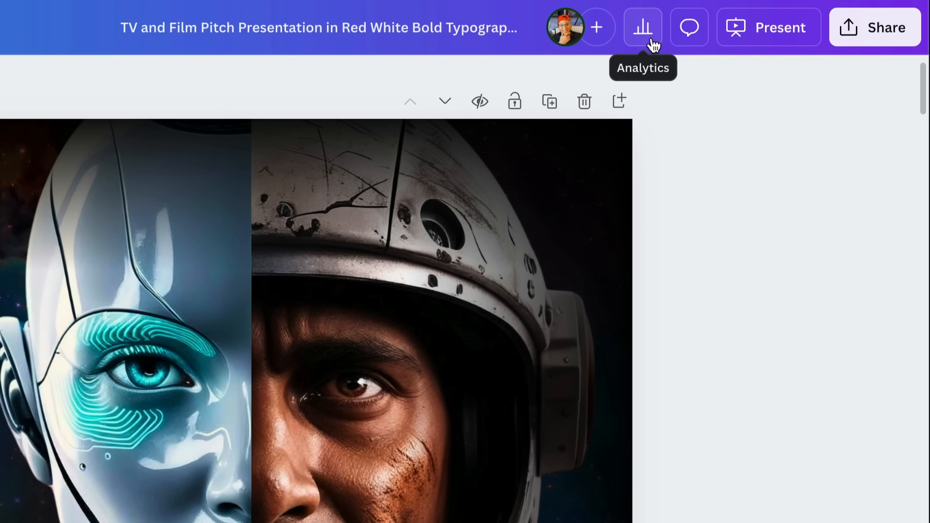
Step: Examine the public view link analytics, including the expanded visitor list, top performing pages and average time spent per page
{"action": "left_click", "coordinate": [650, 40]}
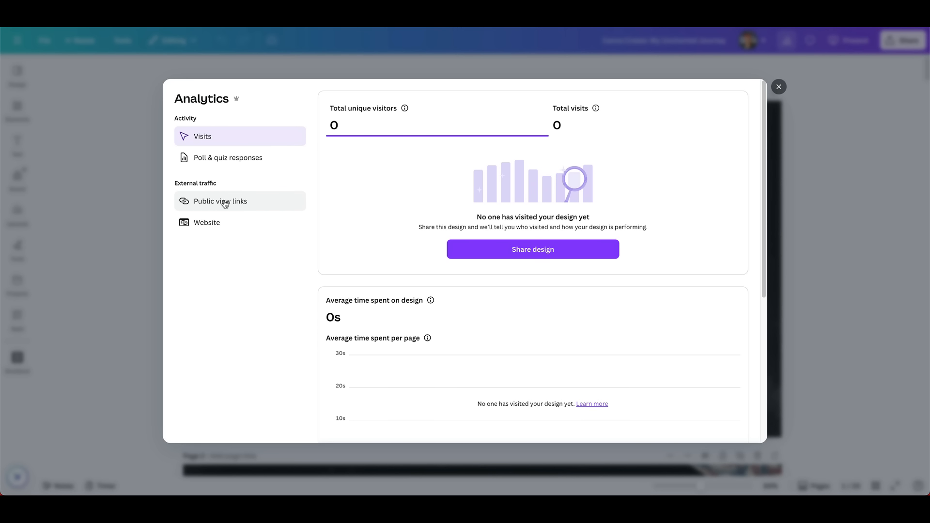
{"action": "left_click", "coordinate": [257, 205]}
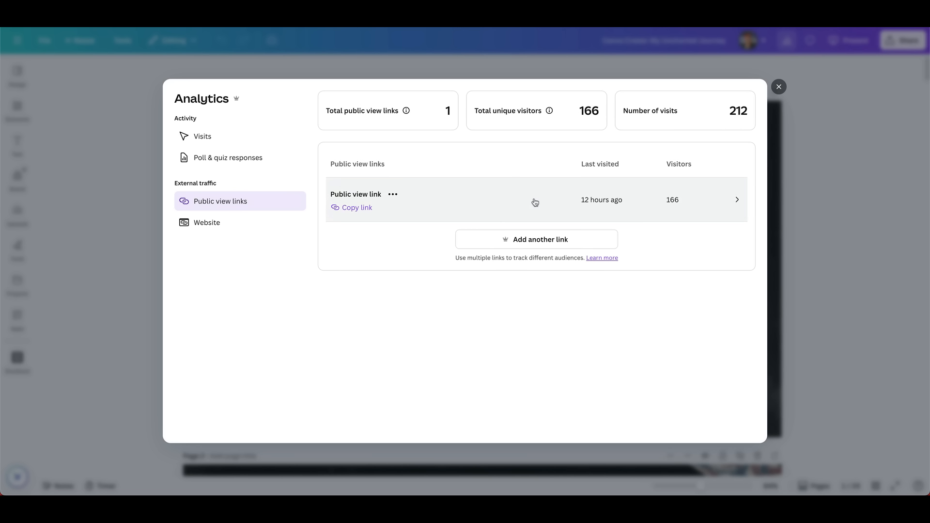
{"action": "left_click", "coordinate": [722, 203]}
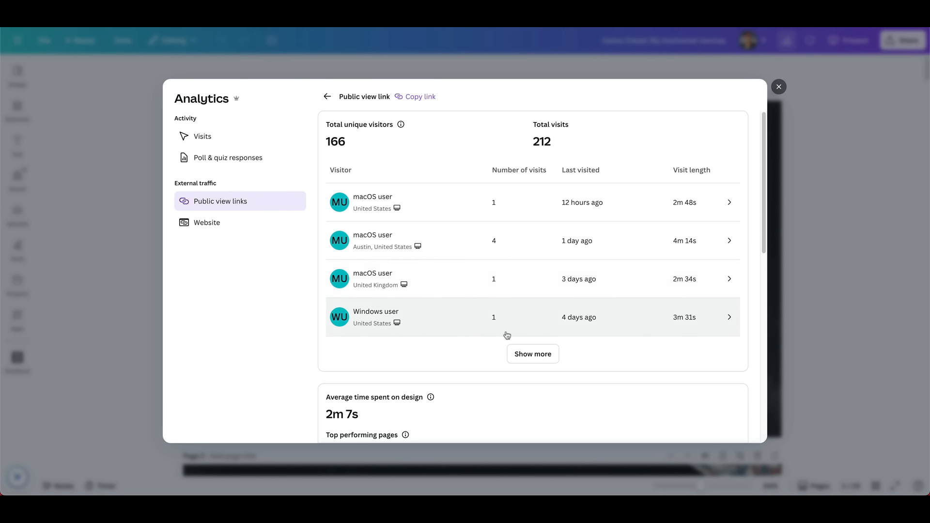
{"action": "left_click", "coordinate": [532, 353]}
{"action": "scroll", "coordinate": [501, 325], "scroll_direction": "down", "scroll_amount": 7}
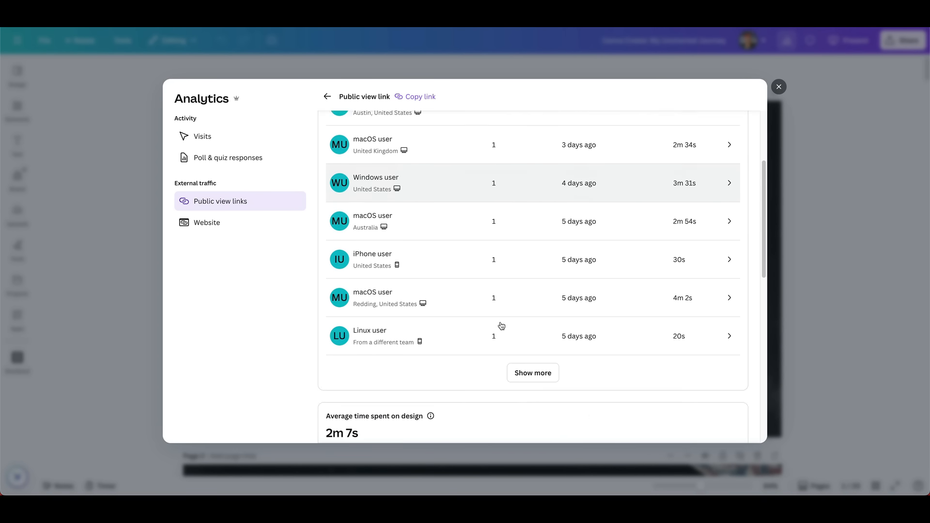
{"action": "scroll", "coordinate": [499, 321], "scroll_direction": "up", "scroll_amount": 1}
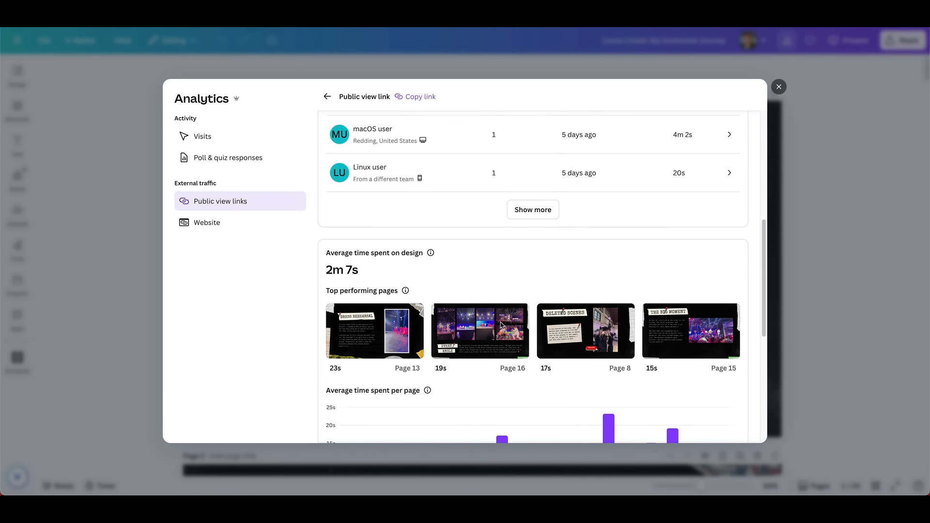
{"action": "scroll", "coordinate": [500, 321], "scroll_direction": "down", "scroll_amount": 2}
{"action": "scroll", "coordinate": [500, 322], "scroll_direction": "down", "scroll_amount": 1}
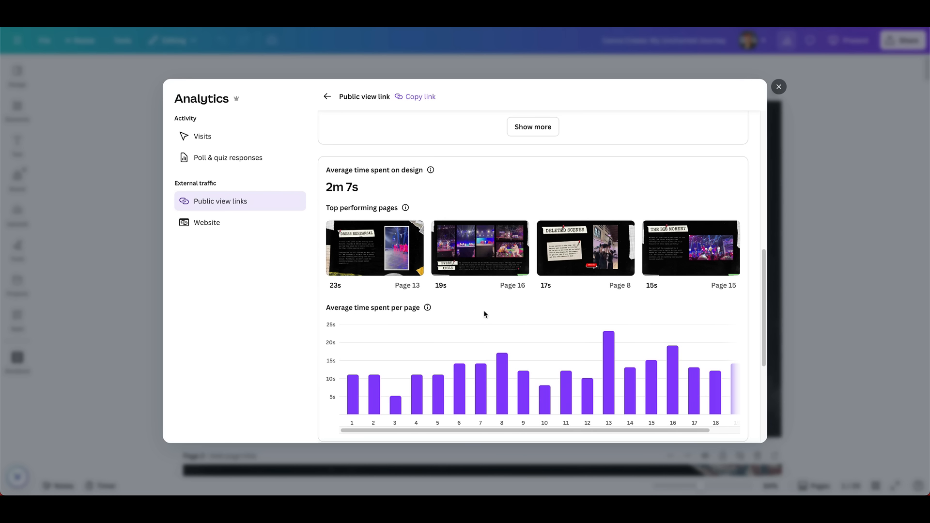
Step: Bring up the options for The Last Memory deck in the recent designs and find the offline presenting option
{"action": "scroll", "coordinate": [478, 309], "scroll_direction": "down", "scroll_amount": 1}
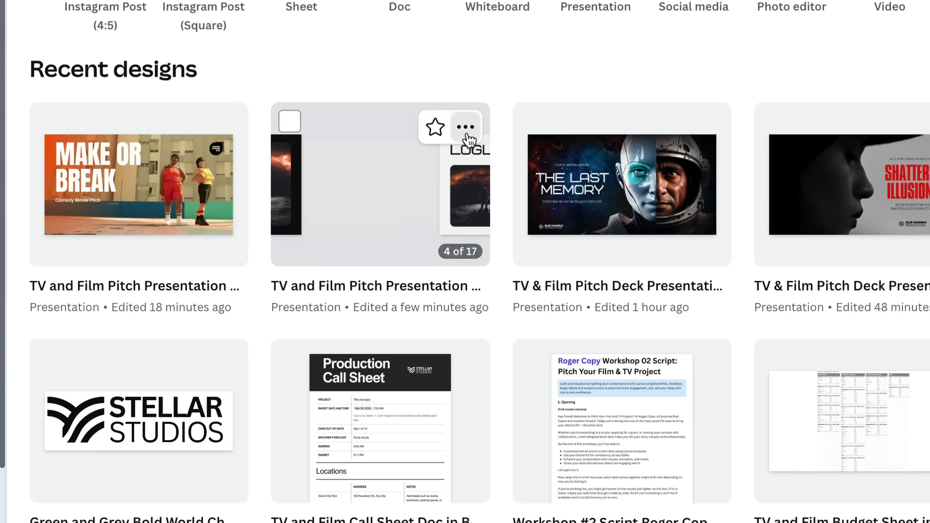
{"action": "left_click", "coordinate": [468, 138]}
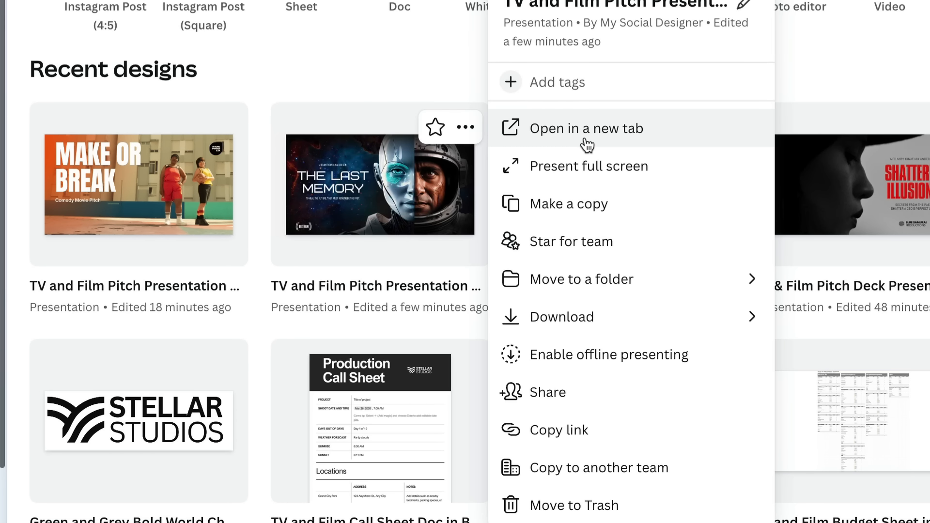
{"action": "scroll", "coordinate": [592, 152], "scroll_direction": "down", "scroll_amount": 1}
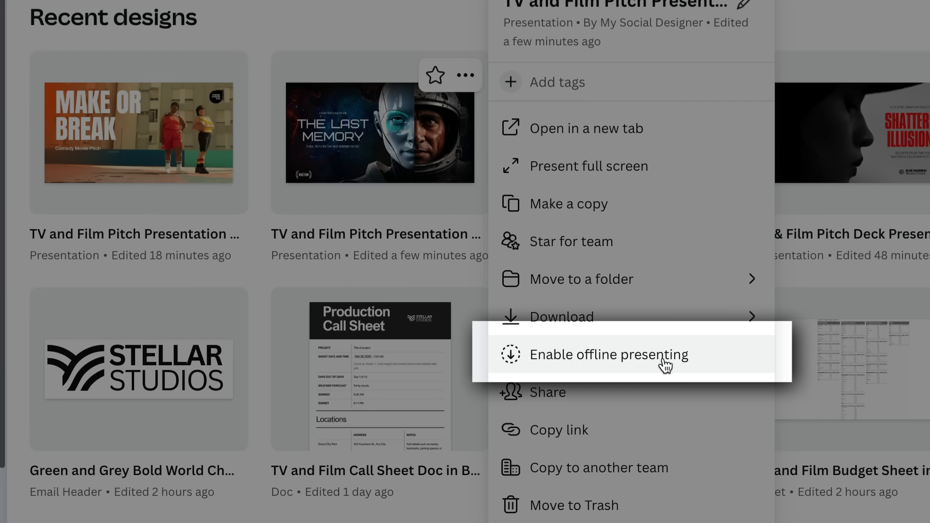